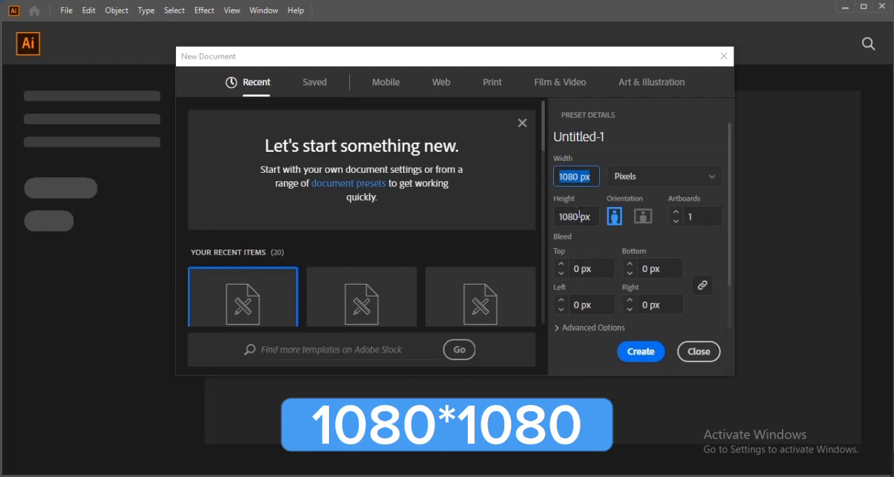
- Create a new 1080 × 1080 px document with one artboard and collapse the floating Appearance options
left_click_drag(554, 220, 558, 223)
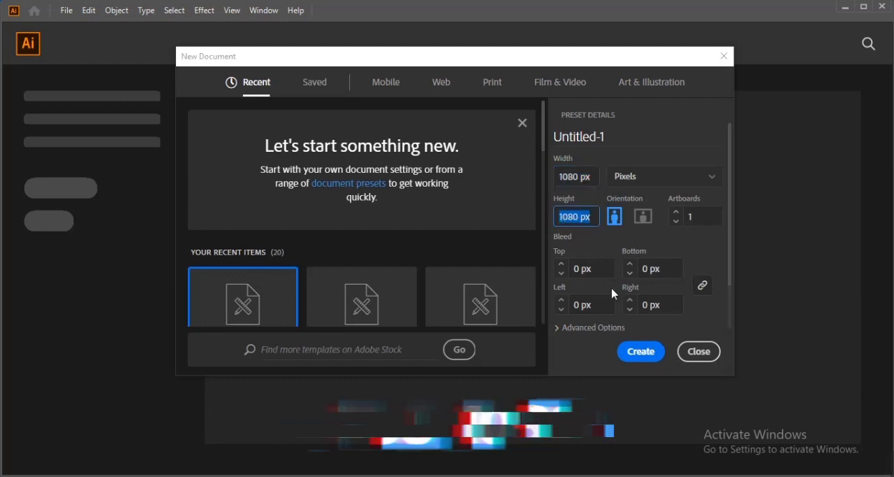
left_click(628, 353)
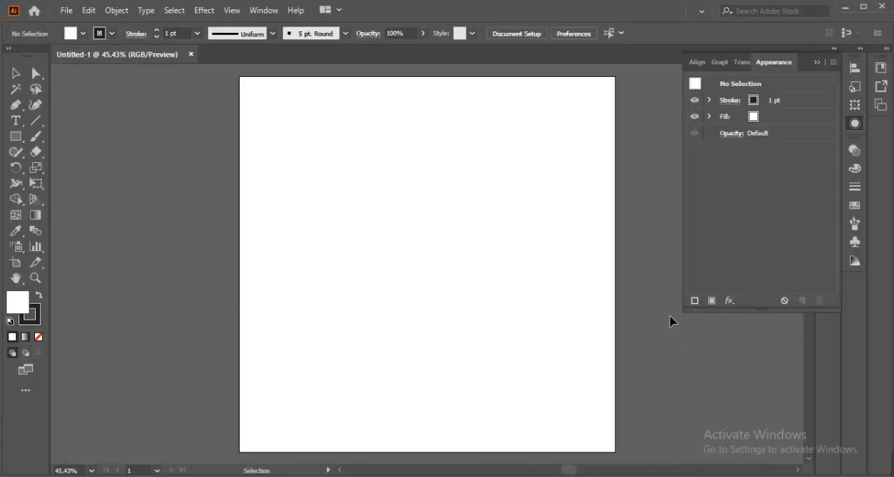
left_click(817, 62)
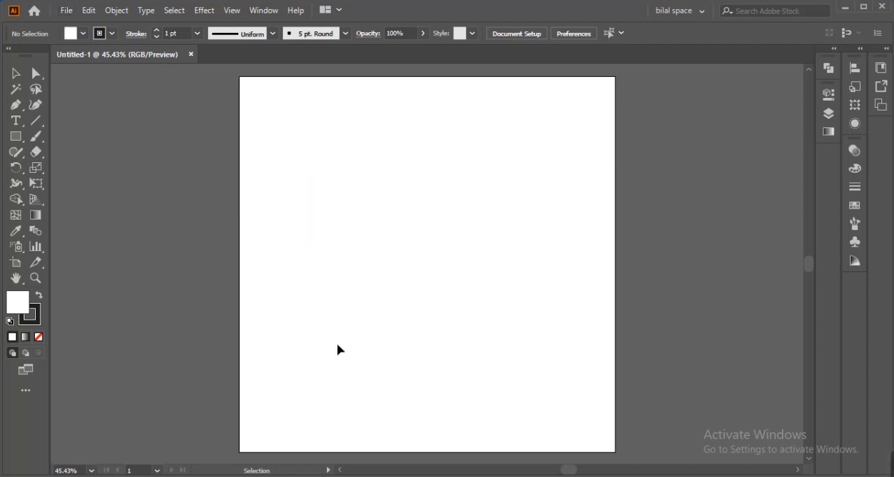
- Place the file "diamond logo sketch .png" large on the artboard and position it around the middle
left_click(70, 12)
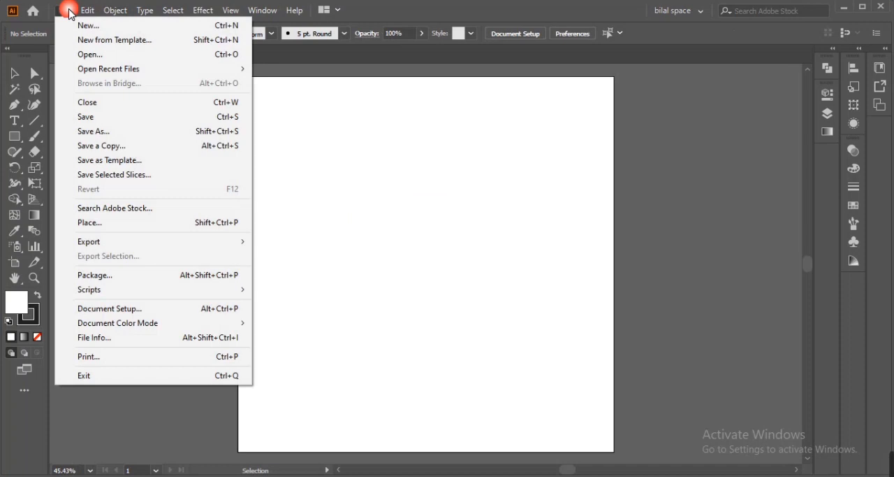
left_click(168, 222)
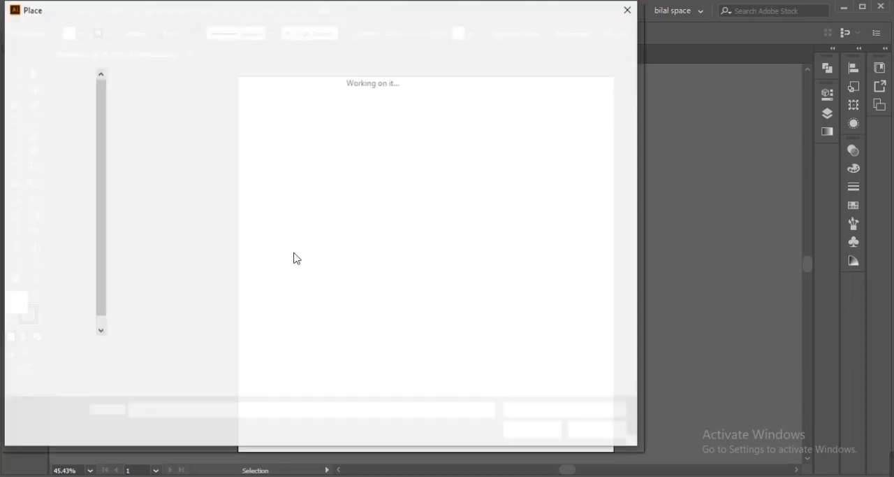
left_click(160, 126)
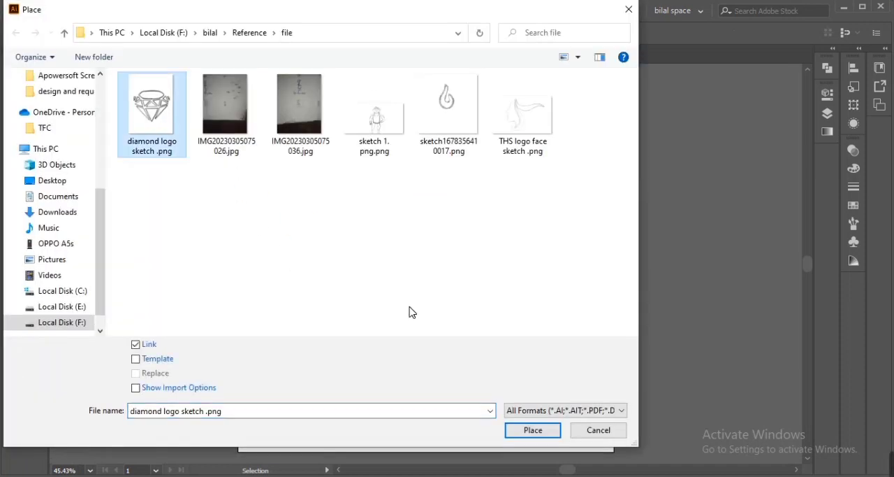
left_click(526, 430)
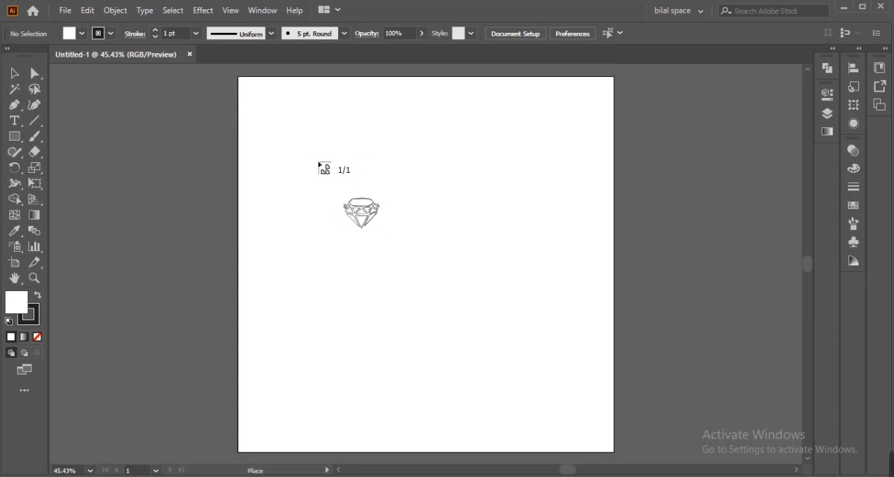
mouse_move(292, 131)
left_mouse_down()
mouse_move(545, 363)
mouse_move(614, 398)
mouse_move(639, 393)
mouse_move(643, 419)
left_mouse_up()
left_click_drag(431, 297, 473, 297)
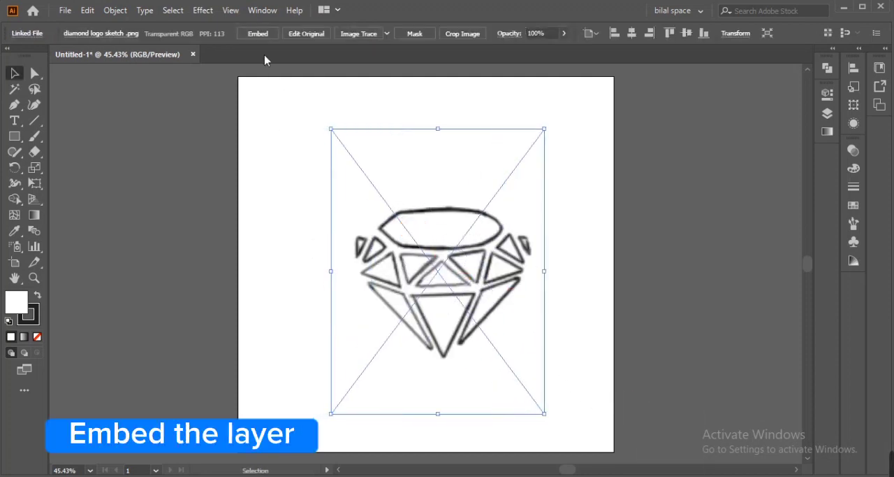
- Embed the placed diamond sketch in the document and lock it
left_click(258, 33)
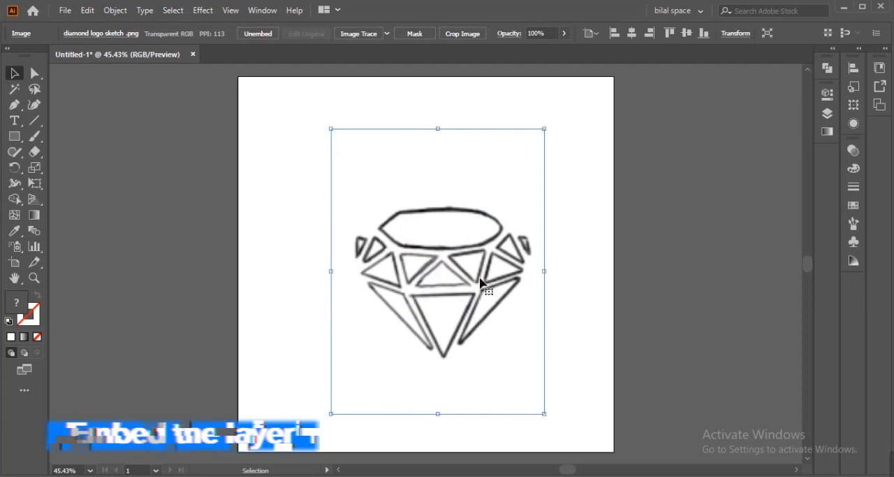
key("ctrl+2")
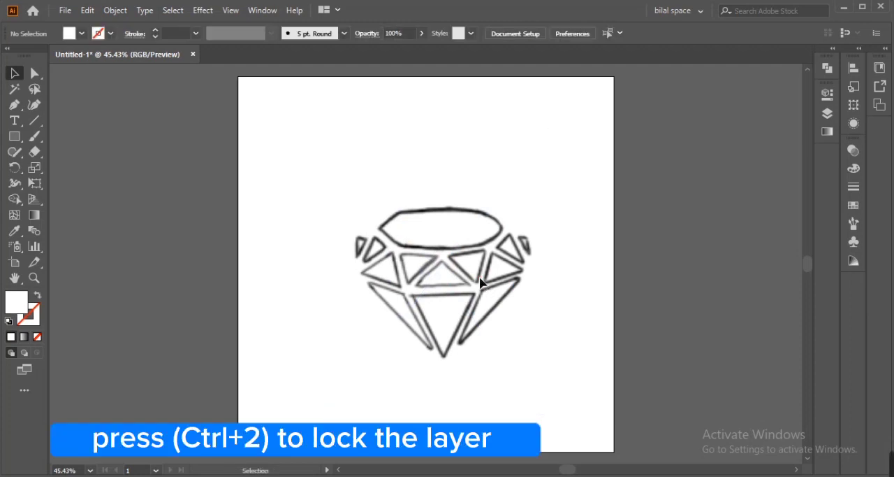
- Trace the sketch's long lower-left facet as a closed triangular path with the Pen tool
key("ctrl+1")
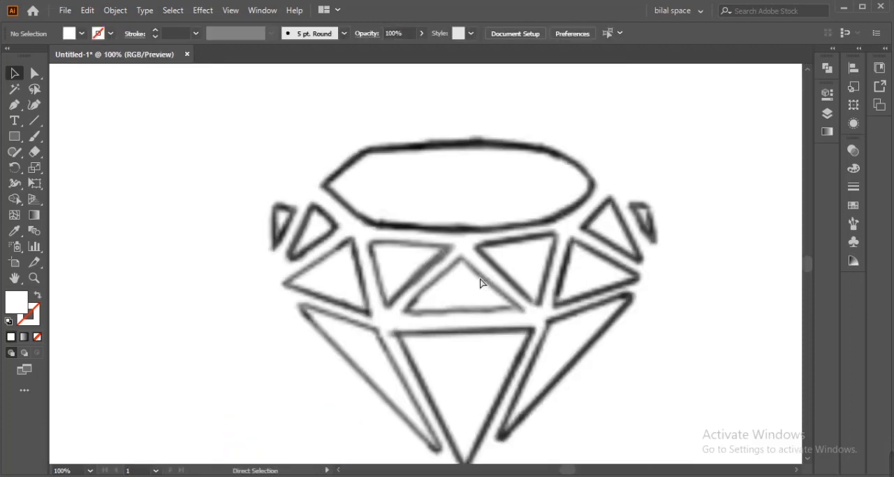
left_click_drag(486, 283, 419, 258)
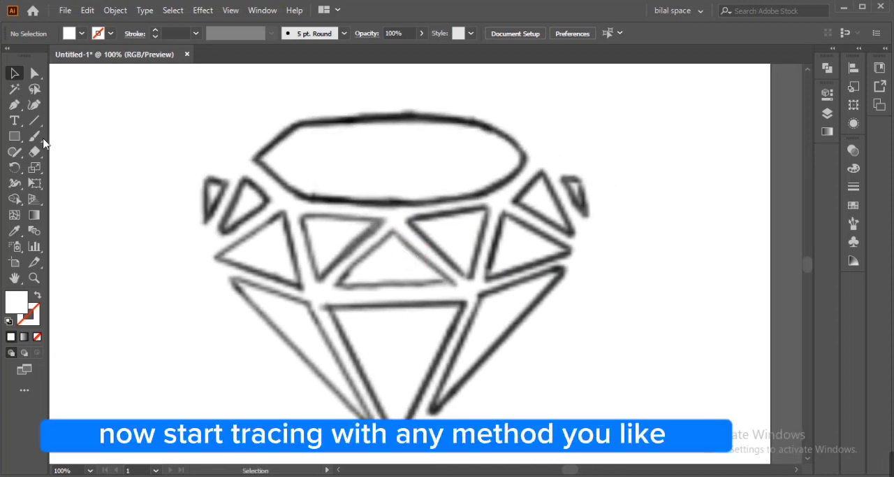
left_click(14, 105)
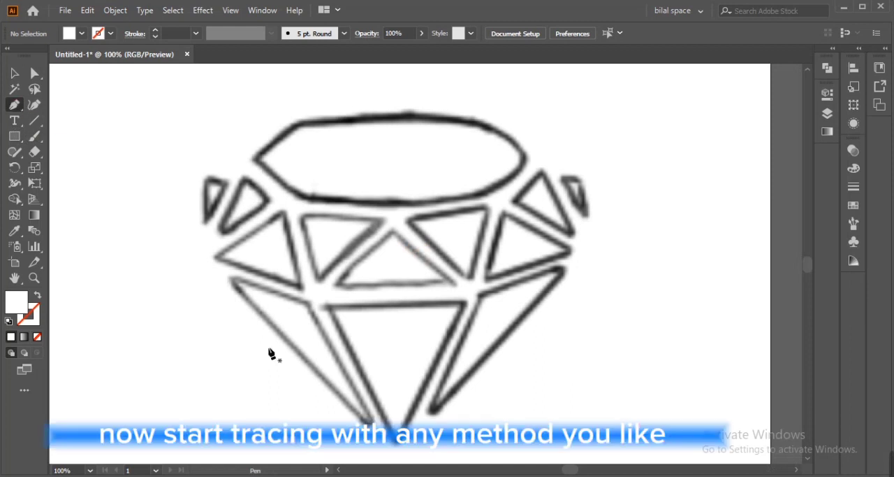
left_click(231, 280)
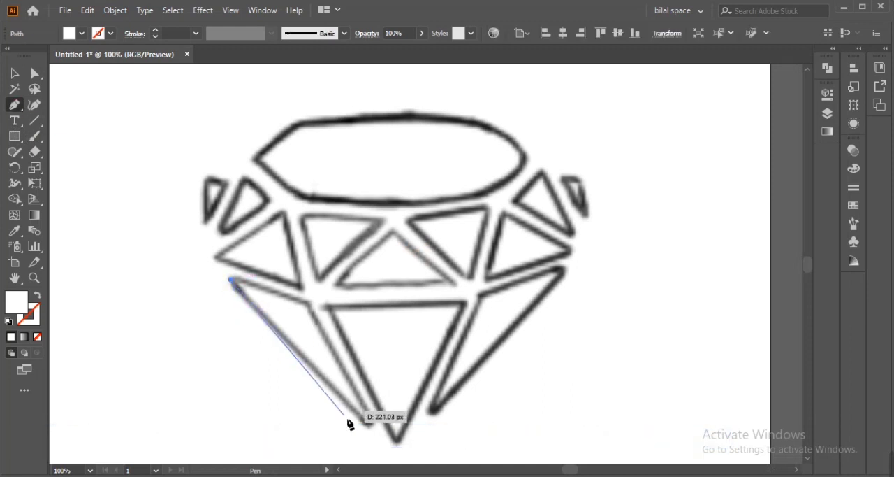
left_click(371, 424)
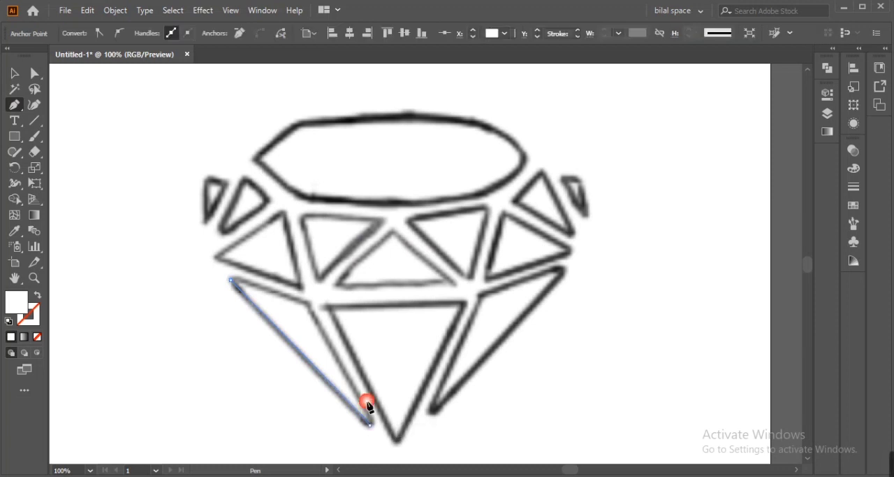
left_click(308, 303)
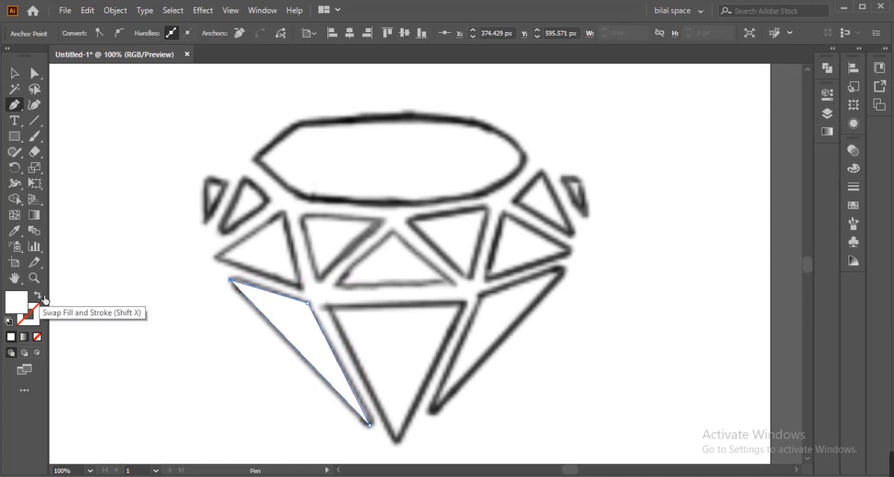
- Give the traced facet no fill and a near-black stroke with hex color 070000
left_click(38, 295)
double_click(28, 314)
left_click(742, 366)
left_click(879, 203)
- Trace the large triangle and the two smaller triangles on the diamond's left side with the Pen tool
left_click(301, 289)
left_click(286, 212)
left_click(215, 257)
left_click(245, 179)
left_click(222, 233)
left_click(269, 199)
left_click(245, 179)
left_click(208, 179)
left_click(203, 221)
- Trace the central bottom triangle and the long lower-right facet of the diamond with straight Pen segments
left_click(327, 305)
left_click(397, 442)
left_click(465, 302)
left_click(480, 296)
left_click(431, 409)
left_click(564, 269)
left_click(480, 295)
- Trace the large right-side triangle and the smaller triangle above it with the Pen tool
left_click(504, 212)
left_click(487, 279)
left_click(572, 250)
left_click(504, 212)
left_click(514, 201)
left_click(545, 169)
left_click(572, 232)
- Trace the inverted triangle right of the center and the small outermost triangle on the right
left_click(487, 206)
left_click(409, 222)
left_click(470, 280)
left_click(487, 206)
left_click(564, 179)
left_click(587, 215)
left_click(580, 181)
left_click(564, 179)
- Trace the upright center triangle, the inverted triangle to its left and the large left triangle
left_click(393, 229)
left_click(337, 283)
left_click(455, 283)
left_click(392, 229)
left_click(319, 280)
left_click(383, 221)
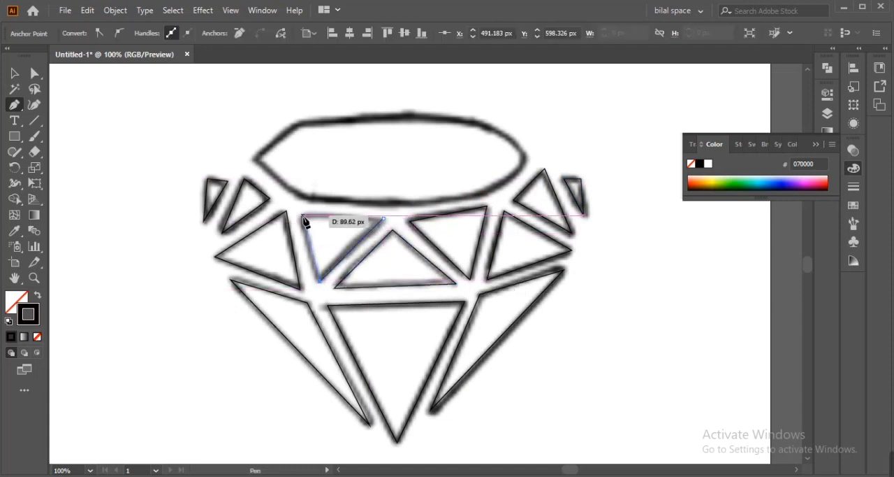
left_click(286, 211)
left_click(216, 257)
left_click(300, 286)
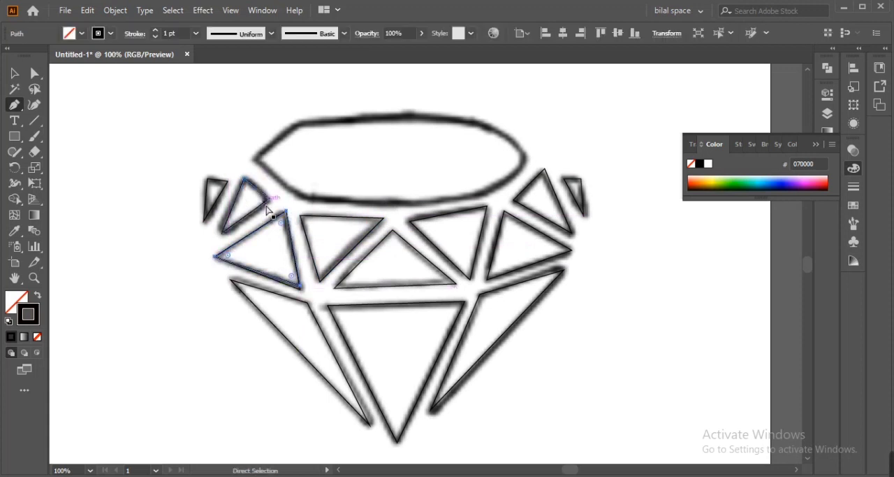
- Draw a hexagon over the sketch's top facet, scaling and rotating it so two opposite edges lie horizontal
left_click_drag(260, 234, 213, 261)
right_click(14, 137)
left_click(88, 184)
left_click_drag(211, 185, 461, 276)
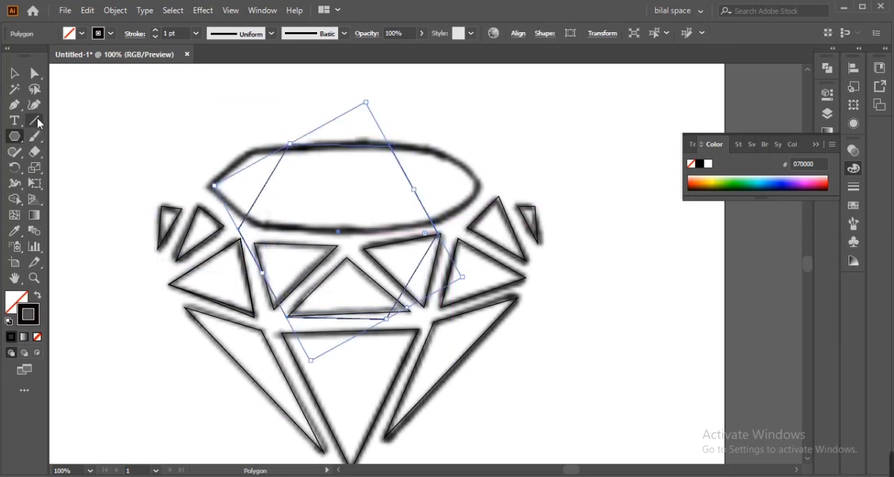
key("v")
left_click_drag(334, 321, 327, 273)
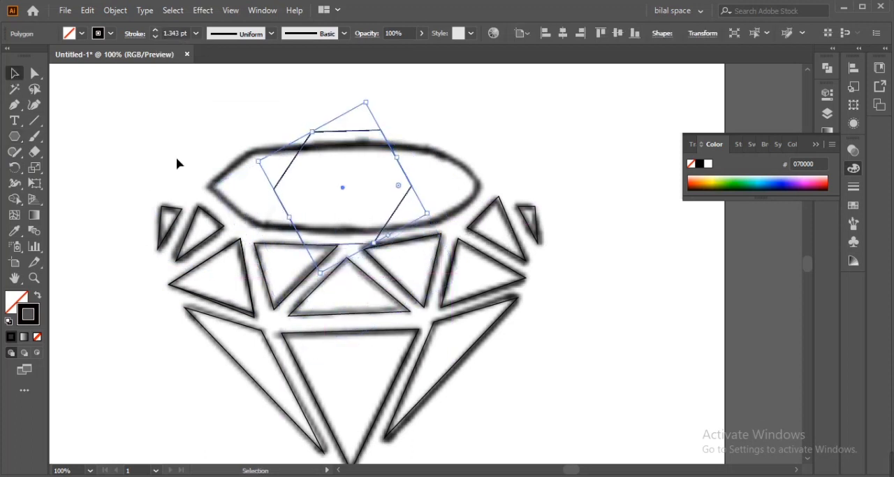
left_click_drag(426, 243, 395, 269)
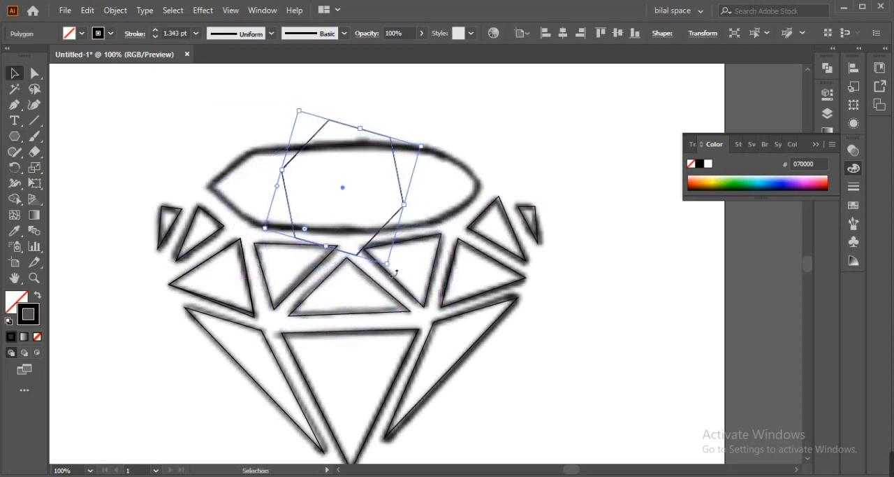
key("a")
left_click_drag(298, 115, 395, 137)
left_click_drag(343, 127, 377, 147)
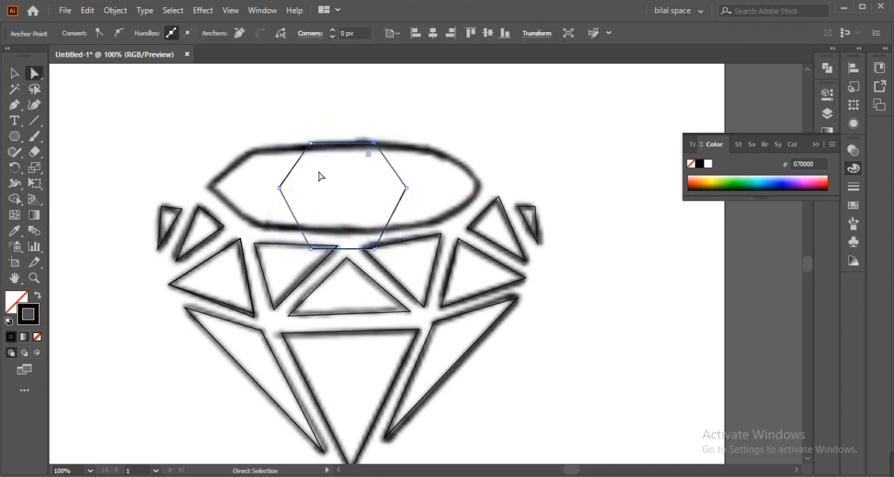
- Reshape the hexagon by moving its individual corner points onto the corners of the sketched top facet
left_click_drag(311, 143, 262, 143)
left_click_drag(311, 248, 267, 224)
left_click_drag(384, 250, 433, 223)
left_click_drag(408, 187, 475, 183)
left_click_drag(277, 186, 212, 183)
- Fine-tune the top facet's two left-hand horizontal-edge corners to match the sketch line
key("ctrl+equal")
key("ctrl+equal")
key("ctrl+equal")
left_click_drag(492, 311, 160, 337)
left_click_drag(246, 158, 226, 174)
left_click_drag(253, 404, 227, 405)
- Adjust the top facet's right-hand corners so both long edges are level and the right tip meets the sketch
scroll(341, 410, "right", 5)
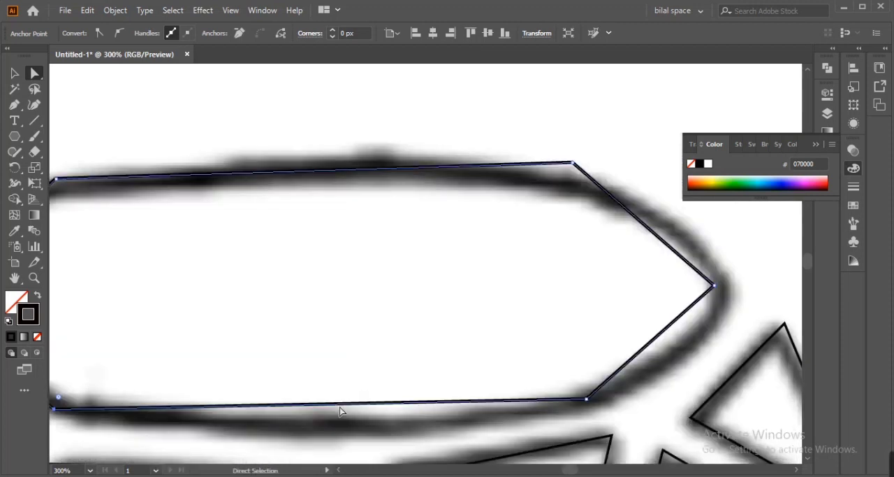
left_click_drag(403, 403, 399, 415)
key("ctrl+z")
left_click_drag(587, 399, 590, 409)
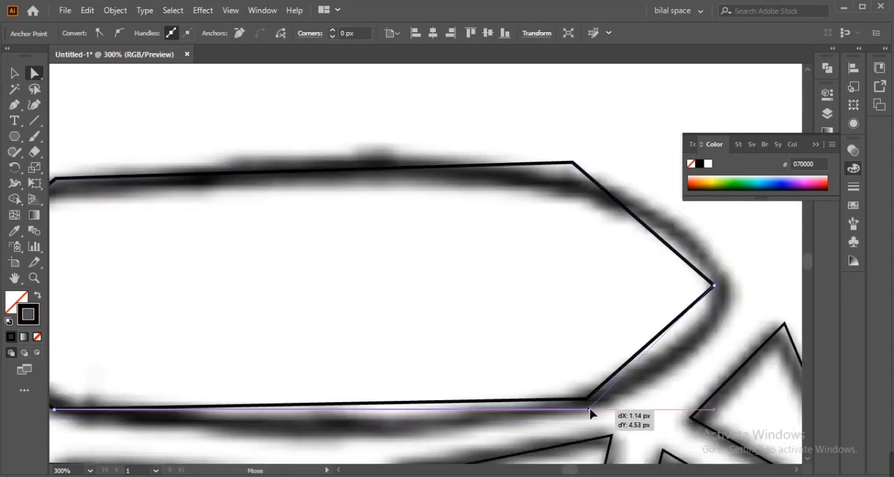
left_click_drag(574, 162, 573, 178)
left_click_drag(715, 286, 728, 293)
- Bend the top facet's long upper and lower edges outward with the Anchor Point tool to follow the sketch
left_click_drag(377, 337, 532, 338)
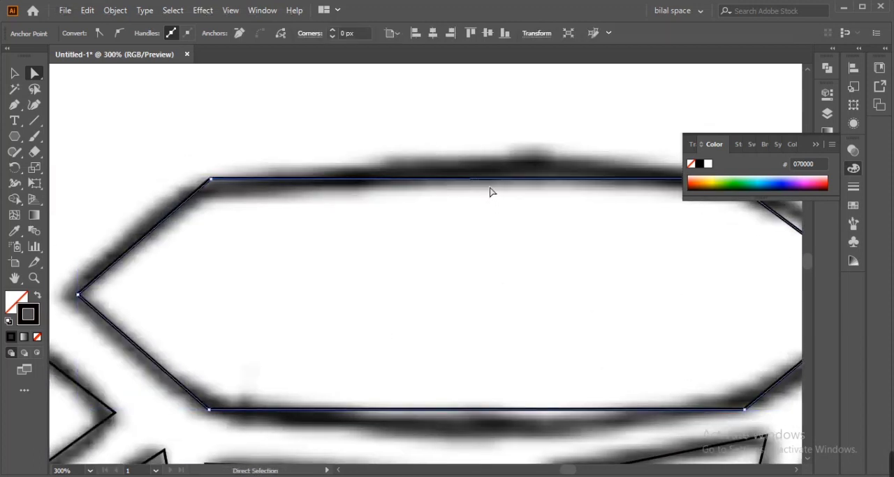
right_click(14, 106)
left_click(74, 151)
left_click_drag(500, 179, 508, 165)
left_click_drag(516, 409, 526, 427)
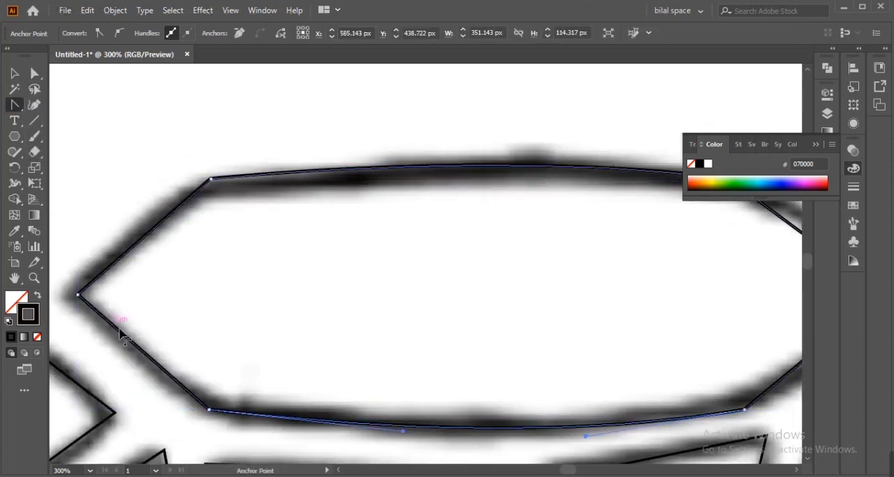
- Curve the two right-hand slanted edges of the top facet outward to follow the sketch
left_click_drag(494, 336, 288, 313)
left_click_drag(610, 223, 622, 207)
left_click_drag(622, 316, 633, 327)
left_click_drag(203, 332, 370, 275)
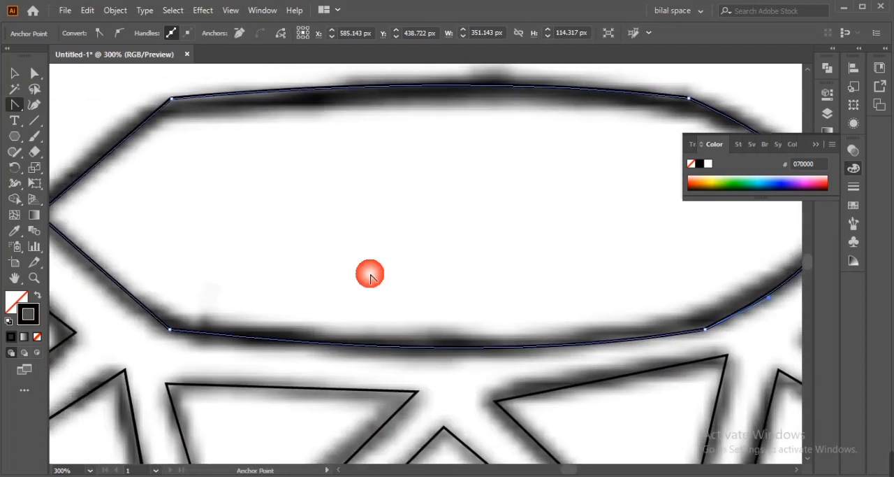
- Try to raise the stroke weight of the traced diamond paths
left_click(14, 74)
key("ctrl+minus")
key("ctrl+minus")
key("ctrl+minus")
key("ctrl+minus")
left_click_drag(314, 373, 318, 321)
left_click_drag(168, 129, 515, 380)
left_click(362, 171, "shift")
left_click(155, 30)
key("ctrl+z")
key("ctrl+z")
key("ctrl+shift+z")
key("ctrl+shift+z")
left_click(274, 185)
left_click(155, 31)
left_click(297, 204, "shift")
left_click(156, 32)
key("ctrl+z")
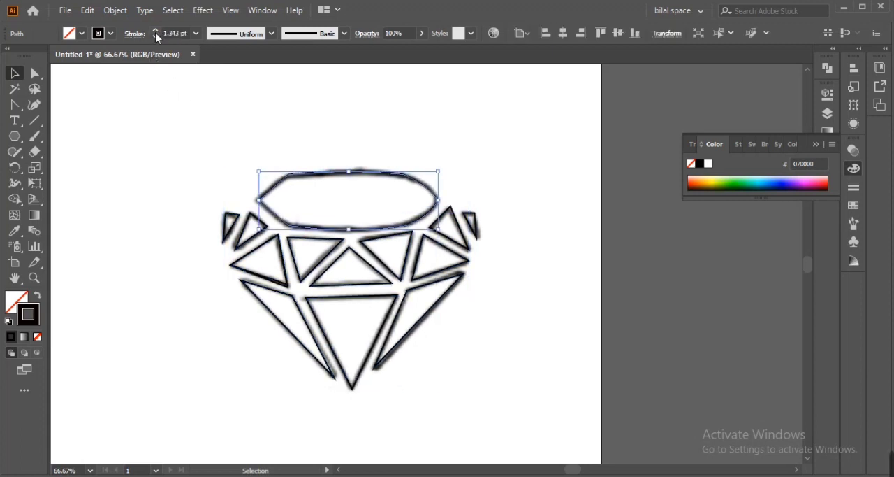
- Select all the traced facets except the top outline and set their stroke weight to 10 pt
left_click_drag(163, 71, 481, 365)
left_click_drag(170, 100, 485, 374)
left_click(342, 172, "shift")
left_click(156, 36)
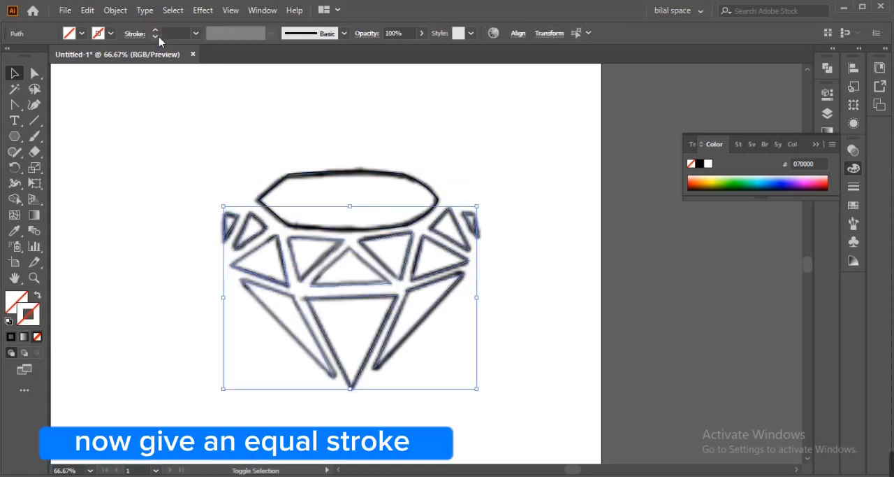
left_click(157, 31)
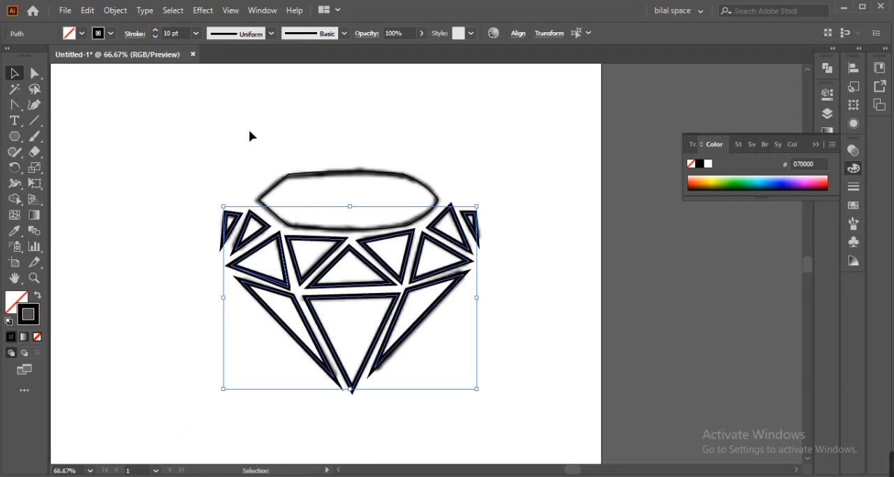
- Set the top facet outline's stroke weight to 10 pt
left_click(287, 174)
left_click(155, 30)
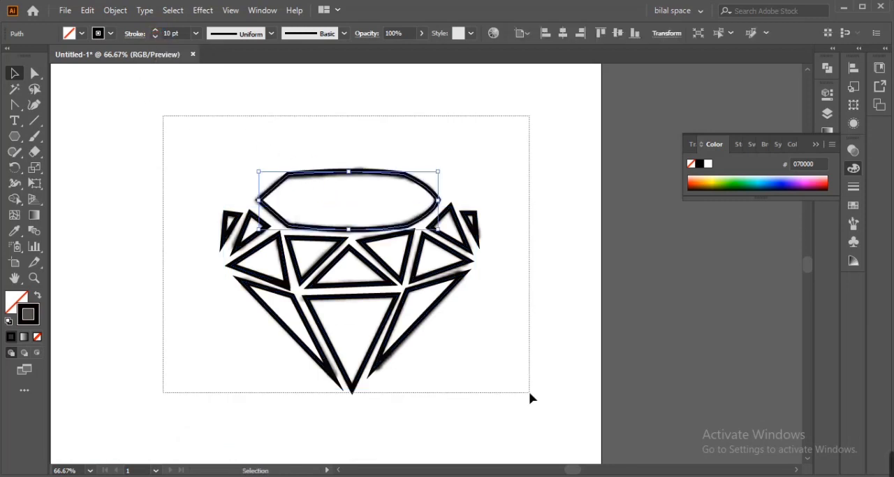
- Unlock the sketch image beneath the traced paths and delete it
left_click_drag(530, 397, 529, 397)
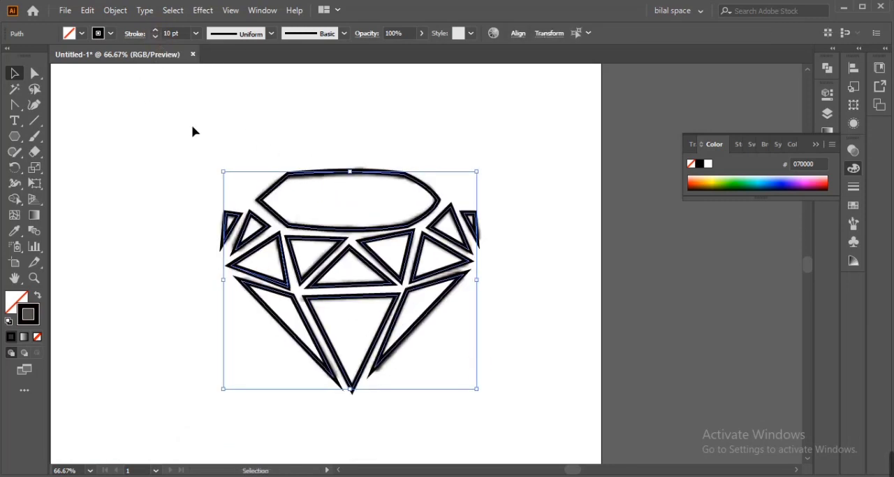
key("ctrl+alt+2")
key("ctrl+alt+2")
key("Delete")
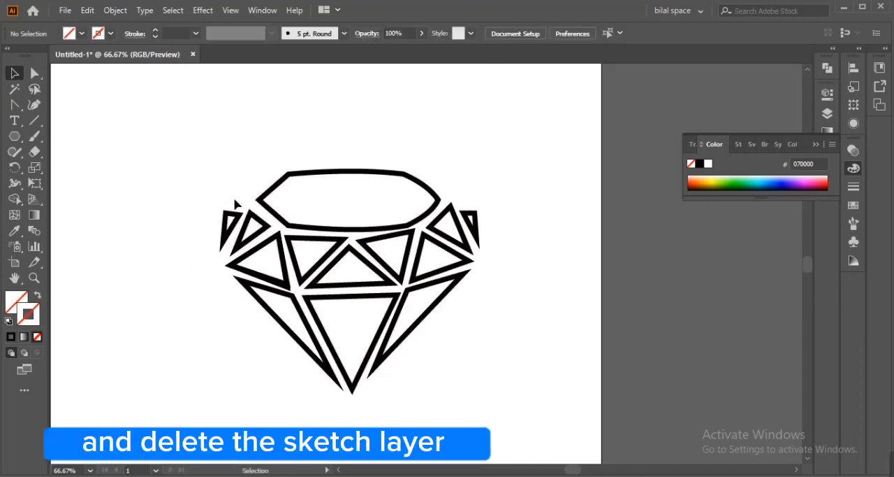
- Reposition the inner corner points of the two inverted triangle facets beside the centre triangle to even out the gaps
key("ctrl+plus")
key("ctrl+plus")
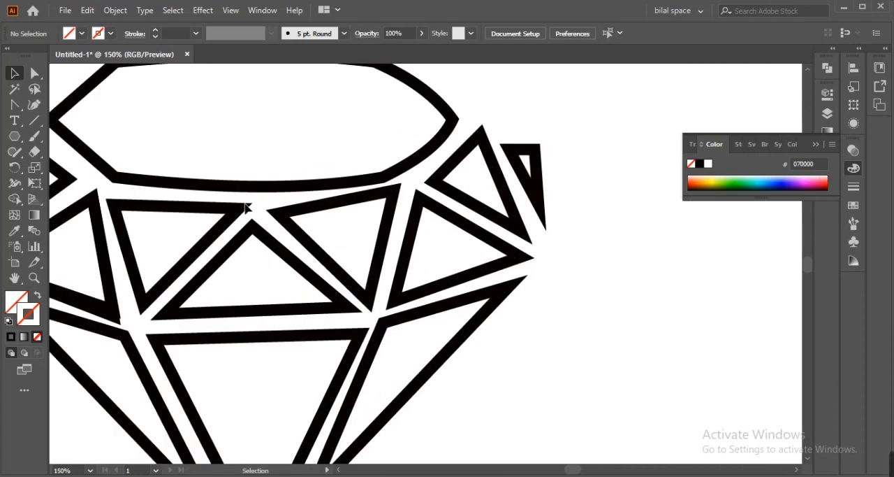
left_click(287, 227)
key("a")
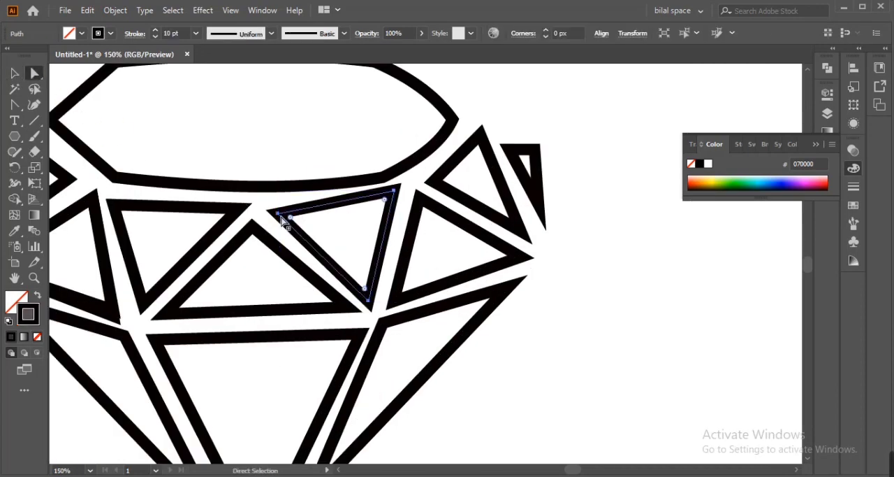
left_click(280, 212)
left_click_drag(281, 213, 255, 220)
left_click_drag(432, 183, 427, 181)
left_click_drag(335, 237, 510, 238)
left_click_drag(431, 222, 510, 261)
left_click_drag(397, 351, 393, 338)
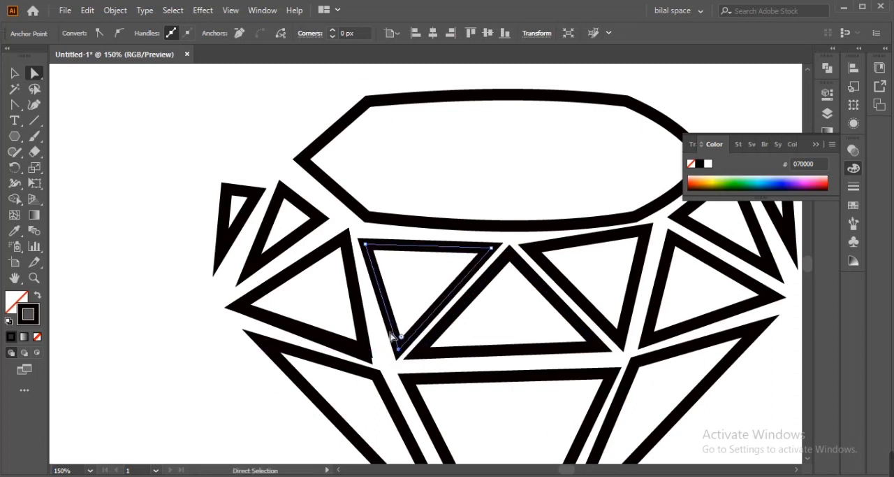
left_click(358, 350)
left_click(352, 347)
key("Delete")
key("ctrl+z")
key("ctrl+z")
key("ctrl+z")
key("ctrl+z")
key("ctrl+z")
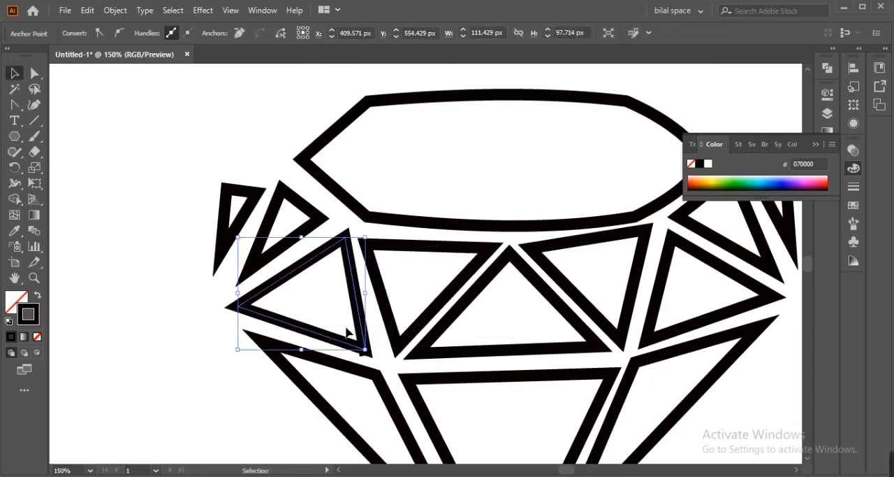
- Move the large left triangle facet aside, delete the stray path beneath it and move the facet back
left_click_drag(333, 341, 335, 355)
left_click(329, 247)
key("Delete")
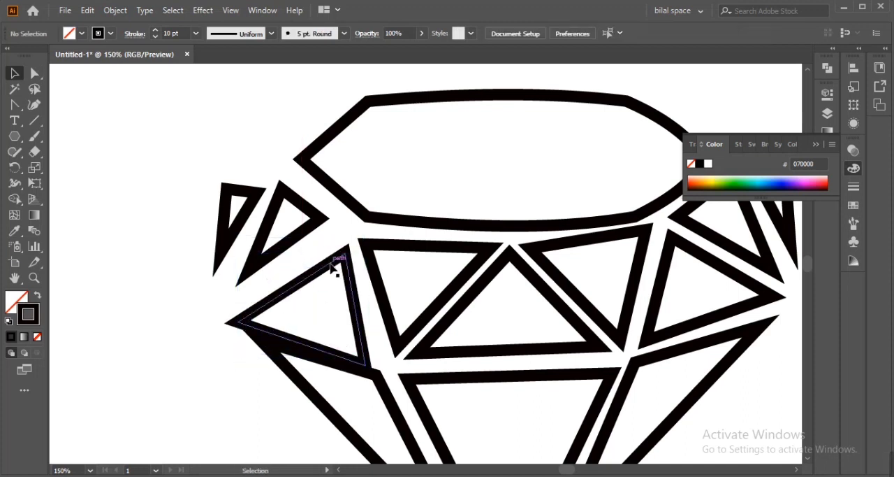
left_click_drag(333, 260, 331, 235)
- Reshape the large left triangle facet by shifting its lower-right corner and its left corner slightly to the right
left_click_drag(360, 317, 375, 357)
key("a")
left_click(370, 349)
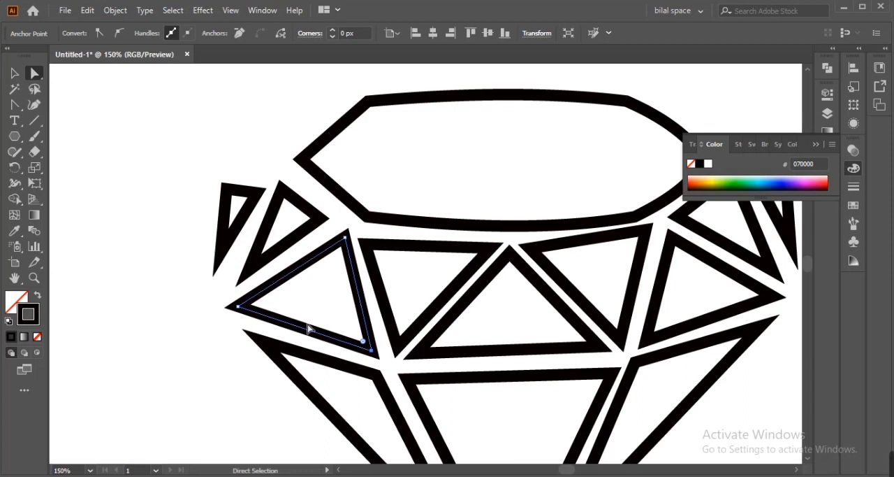
key("Right")
key("Right")
key("Right")
key("Right")
left_click_drag(238, 307, 244, 311)
- Extend the lower corners of the two outer-left triangles downward and adjust the outermost triangle's upper-right corner
left_click_drag(248, 276, 238, 287)
key("v")
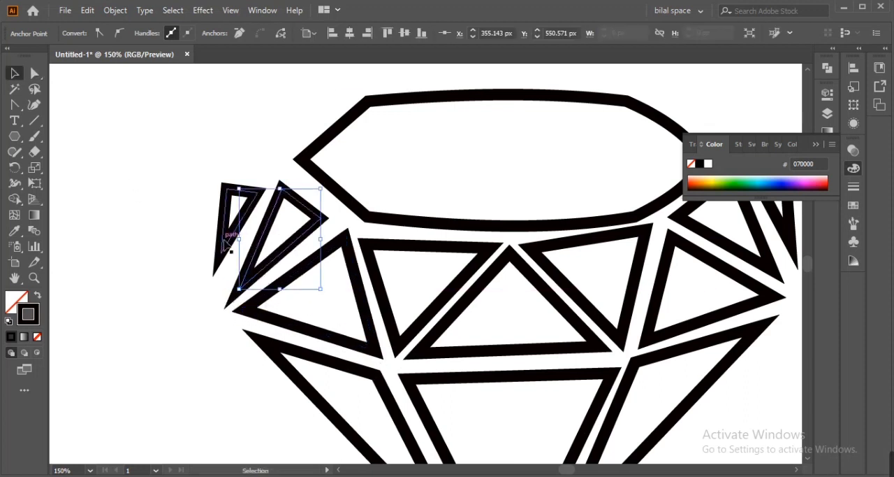
left_click(222, 231)
key("a")
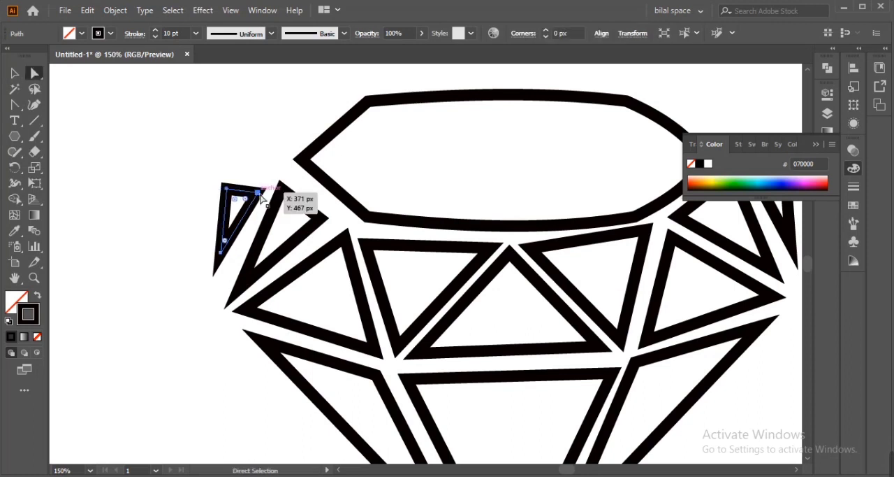
left_click_drag(258, 193, 262, 187)
left_click_drag(221, 253, 221, 277)
- Shift the corner points of the right-hand triangle facets to even out the gaps between them
left_click_drag(765, 288, 530, 297)
left_click_drag(527, 264, 532, 277)
left_click_drag(425, 230, 423, 227)
left_click_drag(376, 332, 380, 332)
- Reshape the small outermost triangle on the diamond's right side by extending its lower corner and repositioning its upper corner
left_click(528, 193)
left_click_drag(545, 243, 549, 274)
left_click_drag(487, 165, 506, 178)
left_click_drag(547, 257, 548, 264)
left_click_drag(482, 173, 479, 173)
left_click_drag(286, 244, 286, 243)
- Flatten the curved top edge of the diamond's top facet outline
left_click_drag(297, 271, 433, 326)
left_click(518, 151)
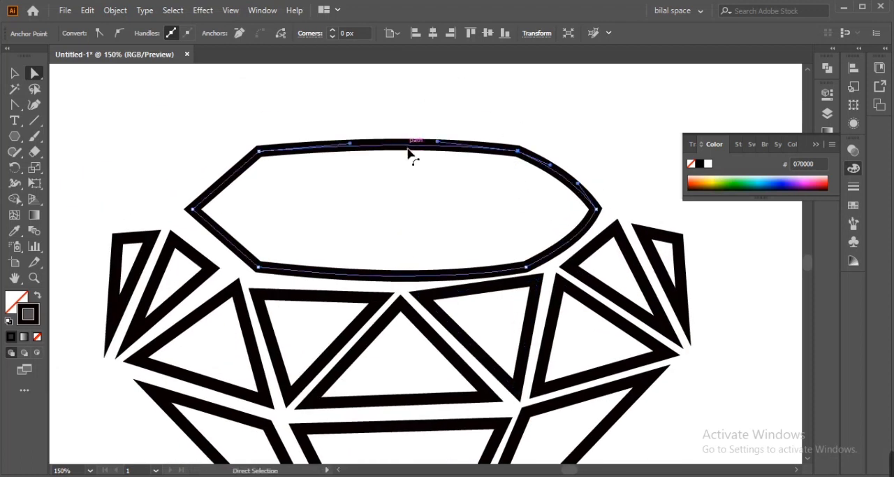
left_click_drag(408, 148, 404, 154)
left_click(236, 180)
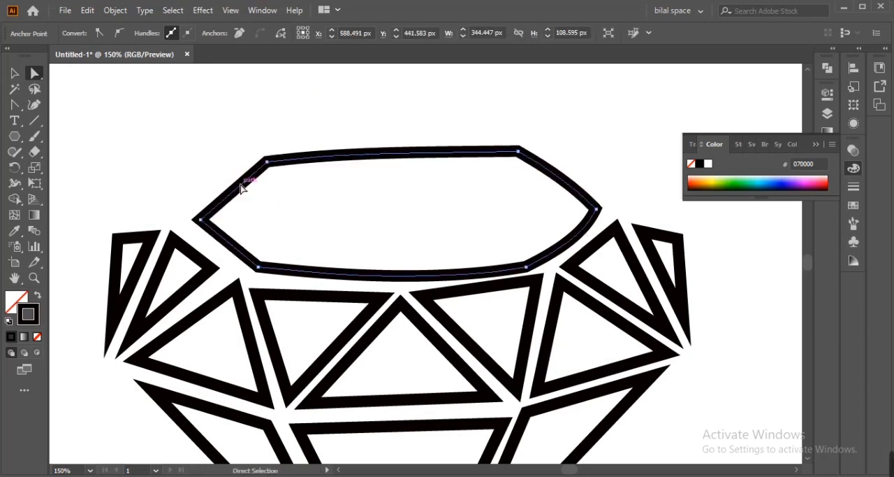
key("shift+c")
left_click_drag(229, 183, 219, 172)
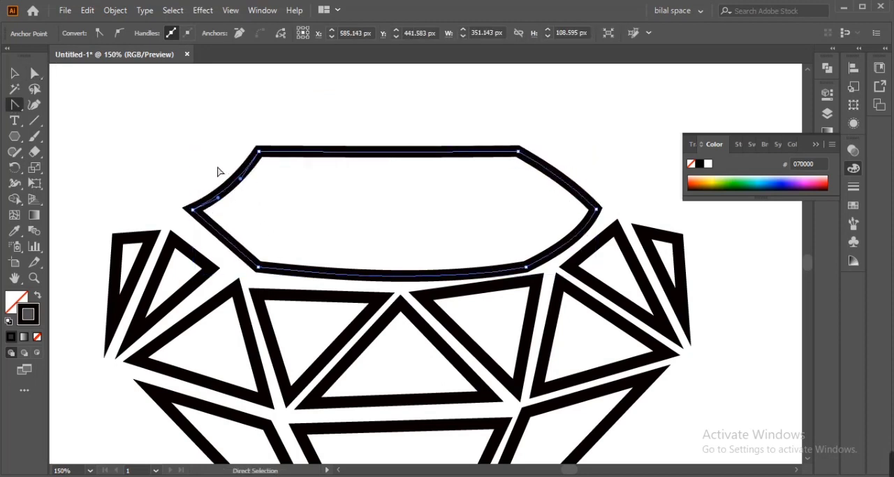
- Flatten the bottom edge of the top facet outline and raise its lower-right corner slightly
left_click_drag(392, 275, 398, 266)
key("a")
left_click(526, 267)
key("Up")
key("Up")
key("Up")
key("Up")
key("Up")
left_click(407, 269)
- Straighten the lower-right side of the top facet outline and nudge the inner corner of the adjacent left triangle
key("shift+c")
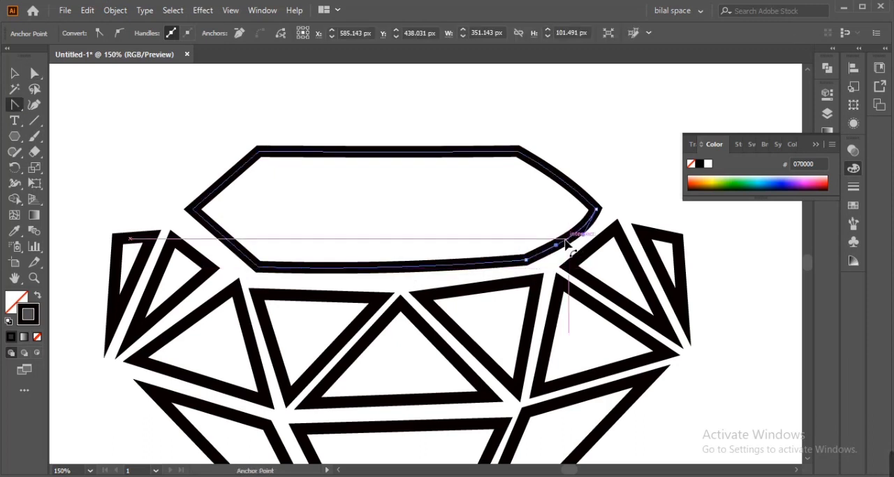
left_click_drag(569, 237, 581, 227)
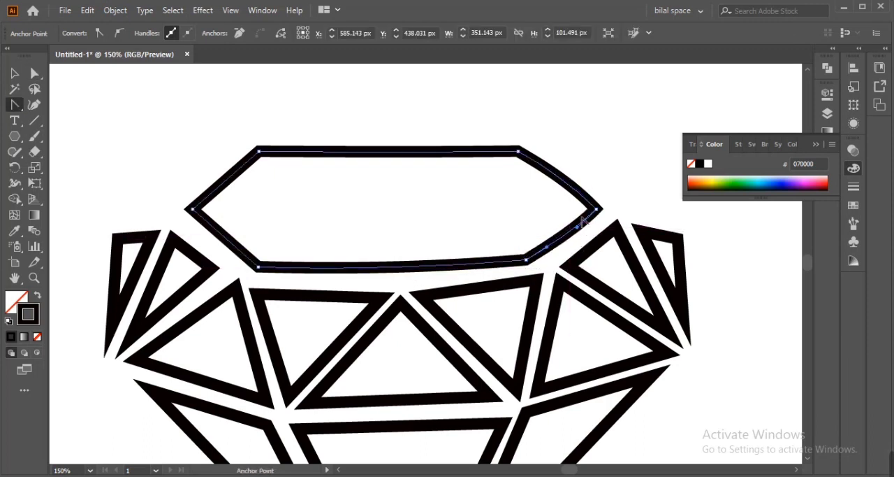
key("a")
left_click_drag(214, 267, 225, 276)
- Remove the small outermost triangles from both sides of the diamond
key("v")
key("ctrl+0")
left_click_drag(261, 189, 529, 343)
left_click(499, 378)
left_click(360, 251)
left_click(535, 256, "shift")
key("ctrl+x")
- Reshape the outer-left triangle by moving its top corner and its lower corner outward
key("ctrl+plus")
key("ctrl+plus")
key("ctrl+plus")
key("ctrl+plus")
left_click_drag(218, 279, 261, 336)
left_click(261, 334)
key("a")
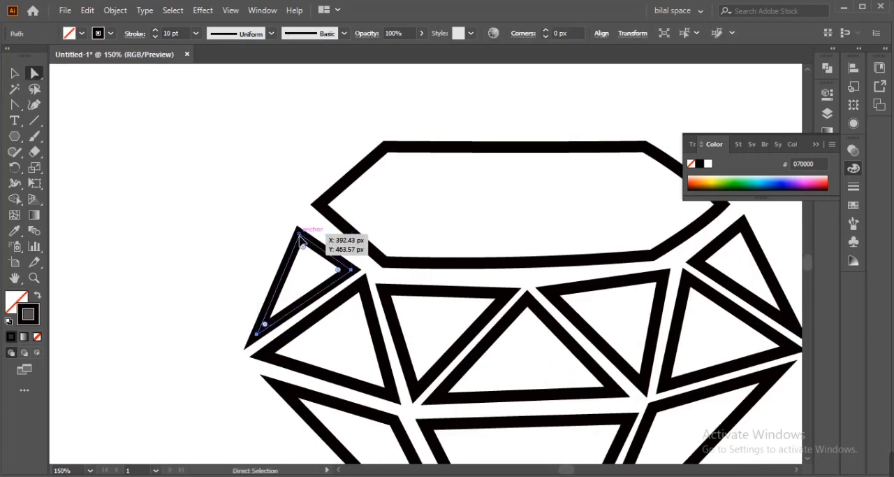
left_click_drag(302, 239, 296, 232)
left_click(181, 327)
left_click_drag(256, 327, 176, 341)
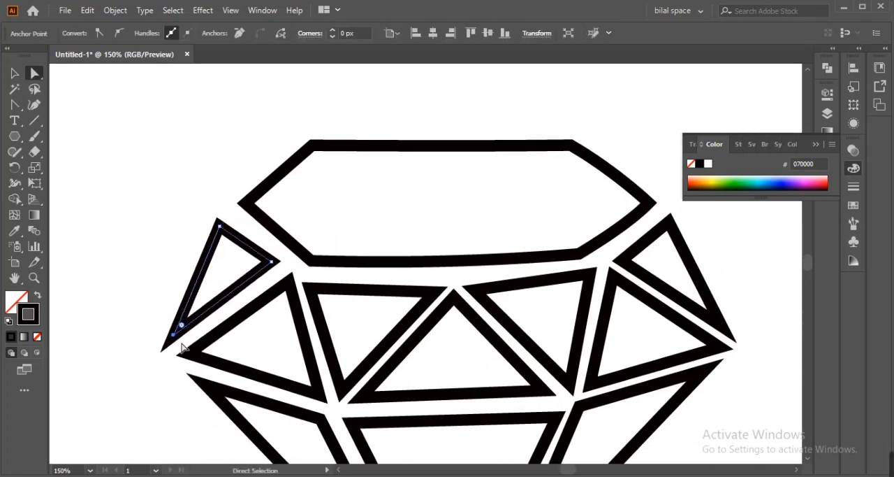
- Adjust the lower-right corner of the top facet outline and move the outer-right triangle slightly up and outward
left_click(579, 253)
left_click(720, 318)
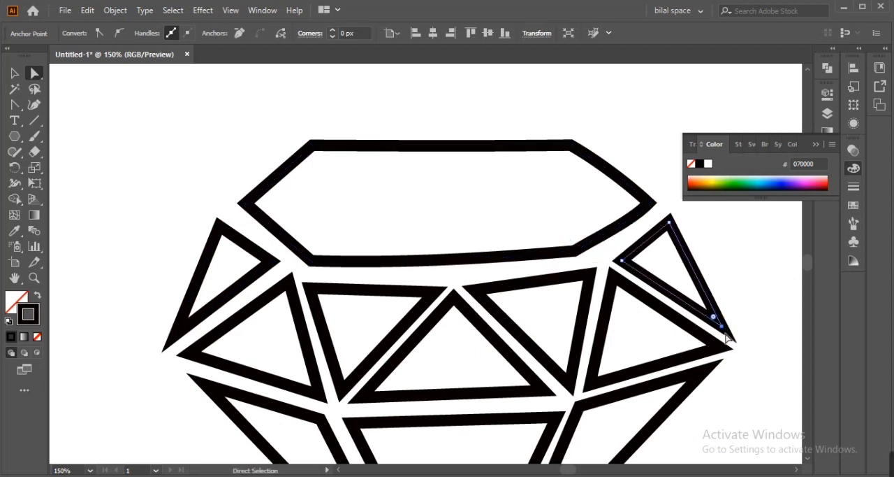
key("v")
key("a")
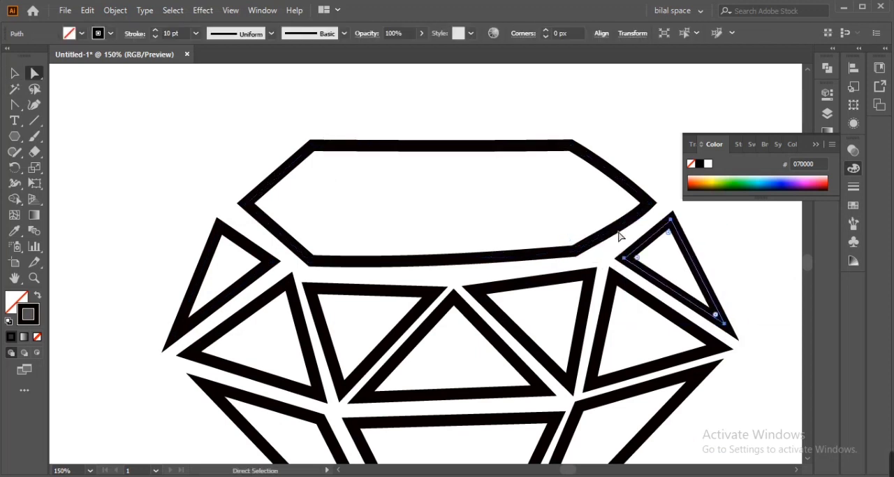
- Adjust the curve on the lower-right side of the top facet outline, undoing the trial move of its lower corner
left_click(599, 236)
key("ctrl+plus")
key("ctrl+plus")
key("ctrl+plus")
key("ctrl+plus")
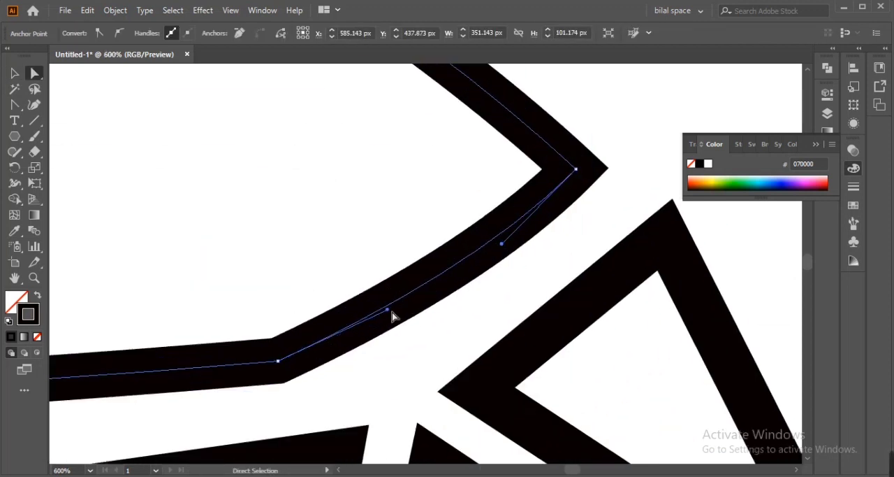
left_click(473, 252)
left_click_drag(474, 251, 467, 250)
left_click_drag(278, 361, 298, 371)
key("ctrl+z")
- Fine-tune the curve of the top facet outline's bottom edge
key("space")
left_click_drag(84, 332, 592, 273)
left_click_drag(689, 314, 685, 301)
key("space")
left_click_drag(598, 335, 105, 314)
left_click(363, 203)
key("space")
left_click_drag(238, 257, 567, 289)
key("ctrl+minus")
key("ctrl+minus")
key("ctrl+minus")
key("ctrl+minus")
key("ctrl+minus")
key("ctrl+minus")
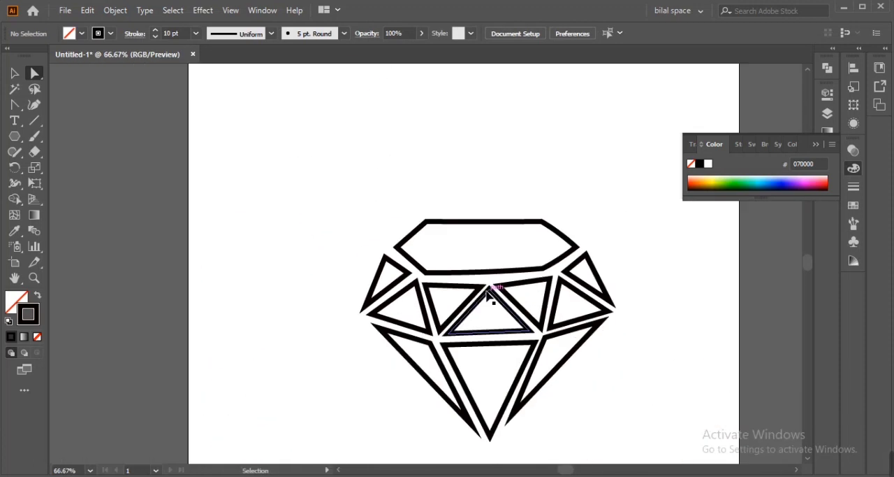
- Move the right corner of the top facet outline outward and straighten its upper-right side
left_click(578, 250)
key("ctrl+plus")
key("ctrl+plus")
key("ctrl+plus")
key("ctrl+plus")
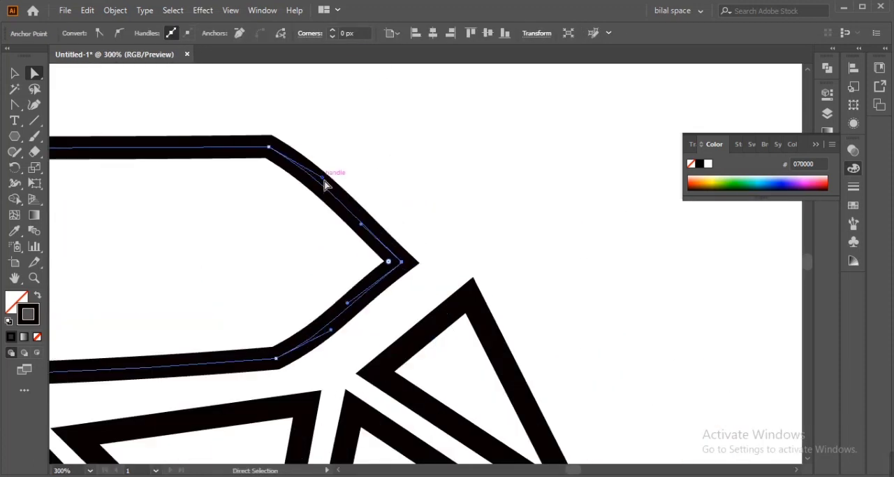
left_click_drag(401, 261, 417, 269)
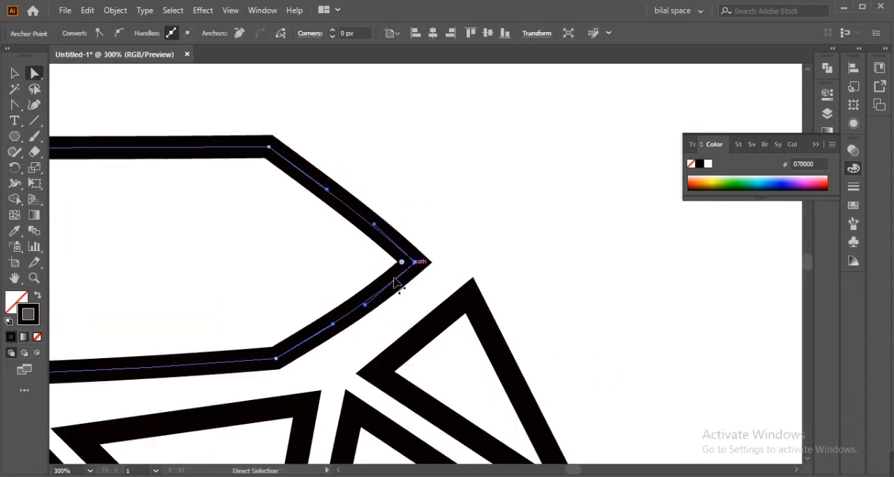
- Adjust the bottom edge of the top facet outline and raise its lower-left corner slightly
left_click_drag(116, 374, 108, 368)
left_click_drag(167, 331, 737, 320)
left_click_drag(313, 368, 314, 356)
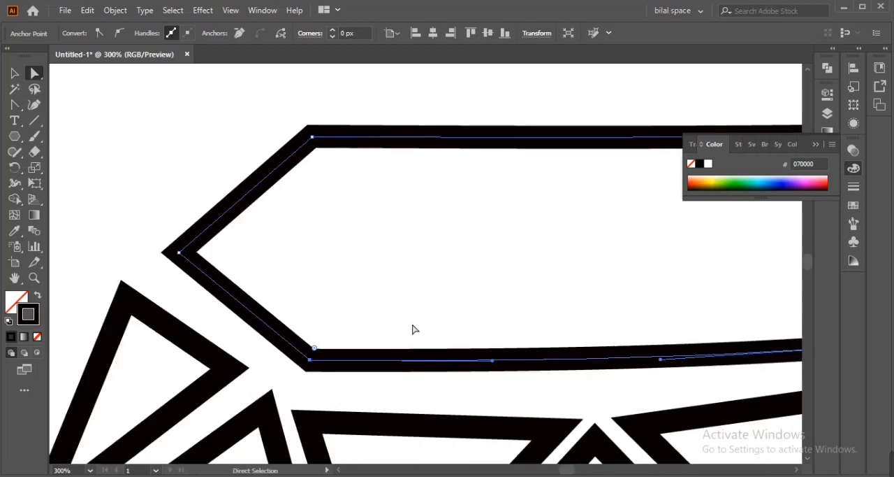
left_click(412, 327)
key("ctrl+0")
left_click(15, 76)
left_click(429, 209)
key("ctrl+plus")
key("ctrl+plus")
key("ctrl+plus")
key("ctrl+plus")
key("ctrl+plus")
mouse_move(694, 264)
left_mouse_down()
mouse_move(703, 265)
mouse_move(559, 336)
left_mouse_up()
left_click(619, 270)
left_click(606, 335)
right_click(15, 152)
left_click(56, 183)
left_click(14, 74)
left_click(198, 225)
left_click(14, 153)
key("ctrl+z")
key("ctrl+z")
left_click(15, 73)
left_click(82, 104)
key("ctrl+0")
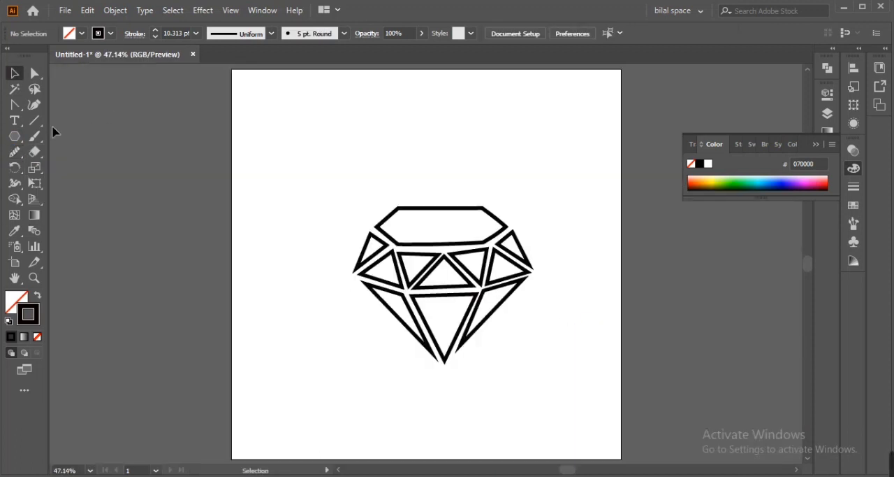
- Add the text "DIAMOND" below the diamond, enlarge it and place it centrally beneath the shape
left_click(353, 390)
type("DIAMOND")
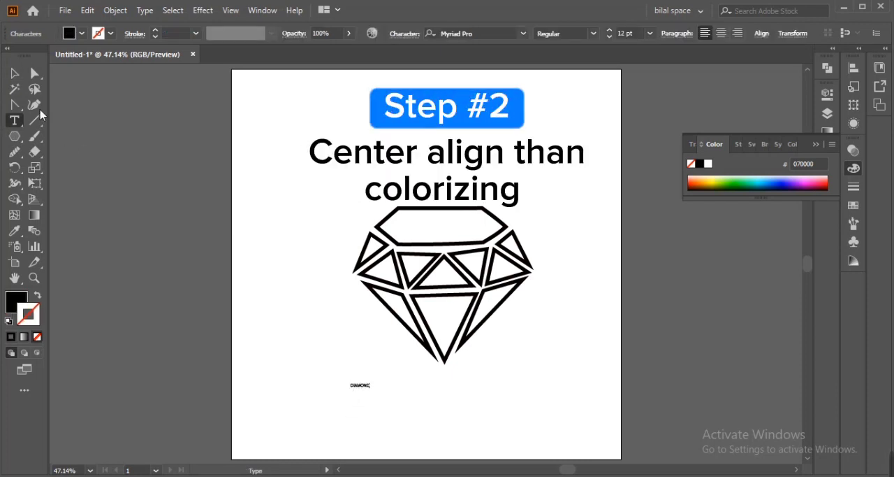
key("Escape")
left_click_drag(374, 396, 613, 454)
mouse_move(415, 397)
left_mouse_down()
mouse_move(467, 390)
mouse_move(427, 395)
left_mouse_up()
- Nudge the lower corner of the outer-left triangle slightly up and to the right
left_click(356, 268)
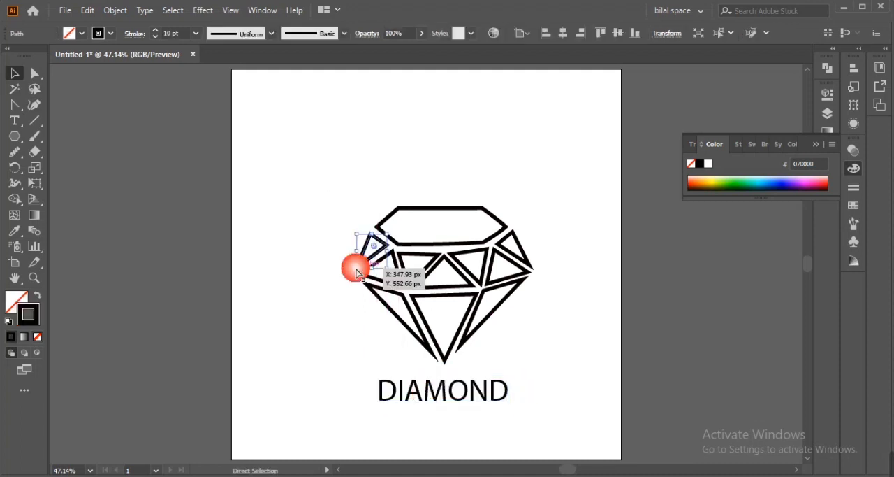
key("ctrl+plus")
key("ctrl+plus")
key("ctrl+plus")
key("ctrl+plus")
key("ctrl+plus")
key("a")
left_click(363, 339)
key("Up")
key("Right")
key("Right")
key("Up")
key("Right")
key("Up")
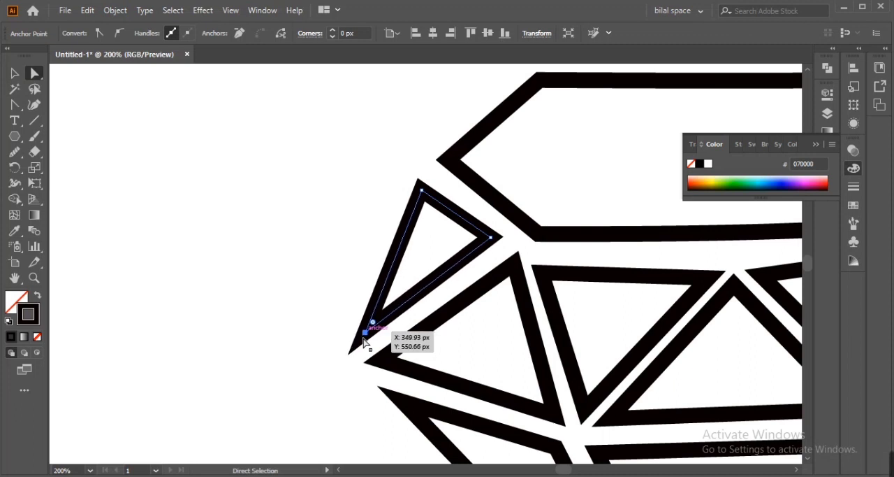
left_click(349, 336)
- Align the whole diamond to the horizontal and vertical centre of the artboard and pick the DIAMOND text
key("ctrl+0")
left_click_drag(296, 137, 520, 359)
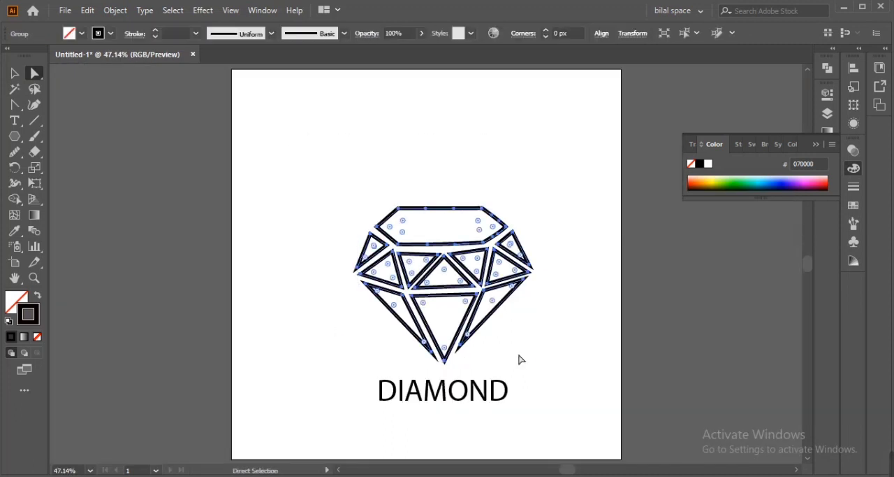
left_click(603, 35)
left_click(493, 70)
left_click(575, 70)
left_click(459, 392)
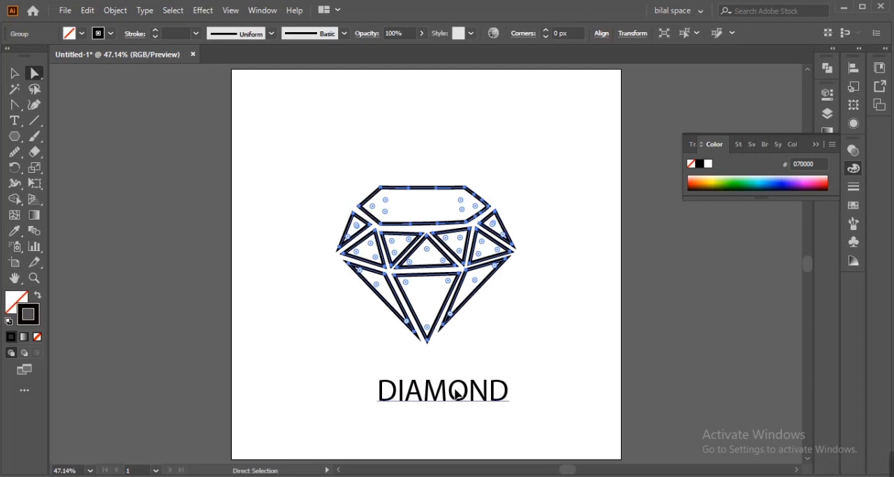
- Nudge the DIAMOND text left and up so it sits closer beneath the tip of the diamond, and deselect it
key("shift+Left")
key("shift+Left")
key("shift+Left")
key("shift+Left")
key("shift+Left")
key("shift+Left")
key("shift+Left")
key("shift+Left")
key("shift+Left")
key("shift+Up")
key("shift+Up")
key("shift+Up")
key("shift+Right")
key("shift+Right")
key("shift+Right")
key("shift+Right")
key("shift+Up")
key("shift+Up")
key("shift+Up")
key("shift+Up")
left_click(564, 227)
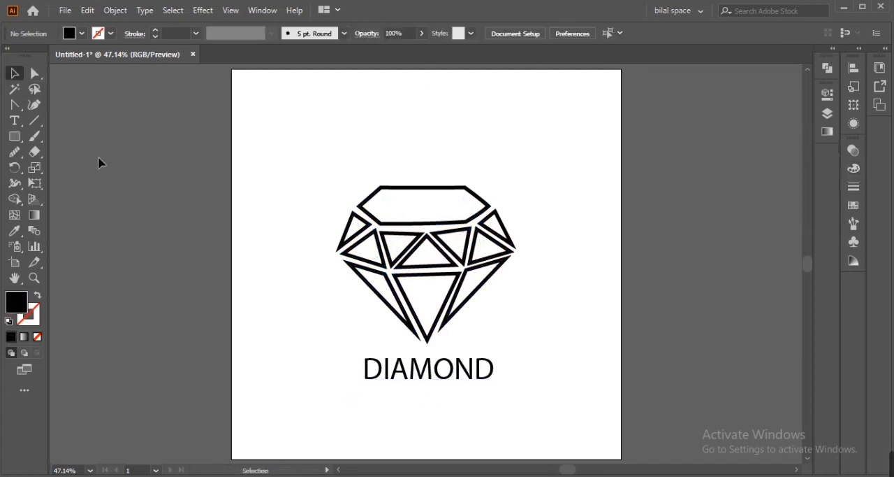
- Draw a small rectangle in the artboard's upper-left corner and fill it with a linear white-to-black gradient
left_click(14, 138)
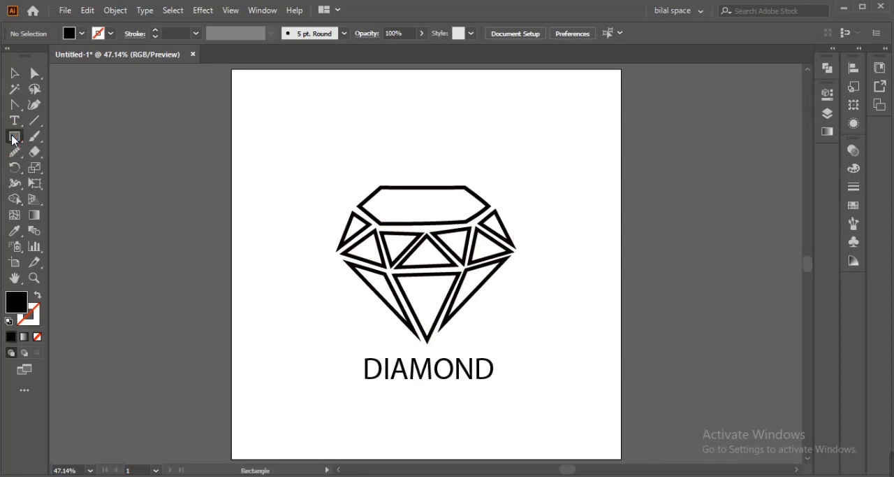
left_click_drag(245, 104, 302, 140)
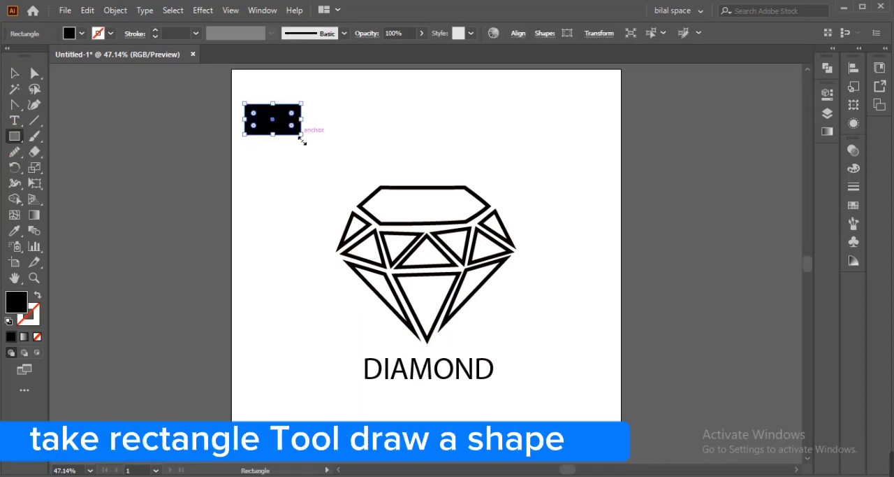
left_click(35, 217)
double_click(35, 217)
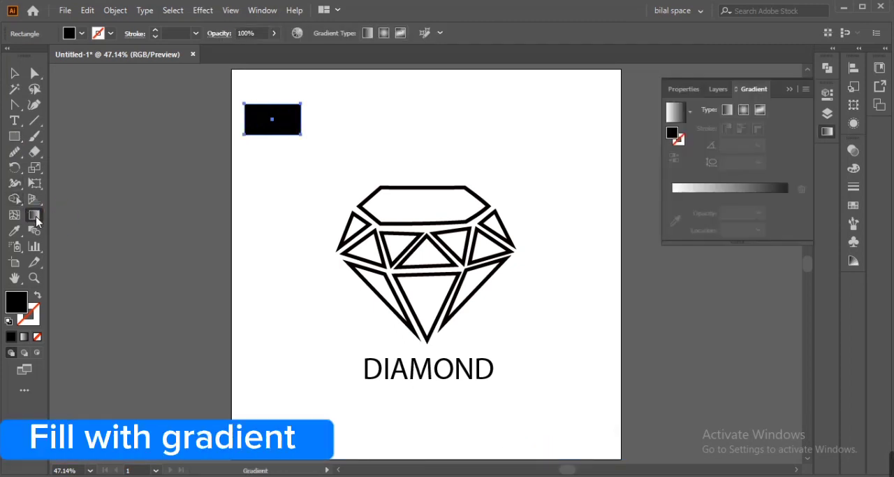
left_click(724, 198)
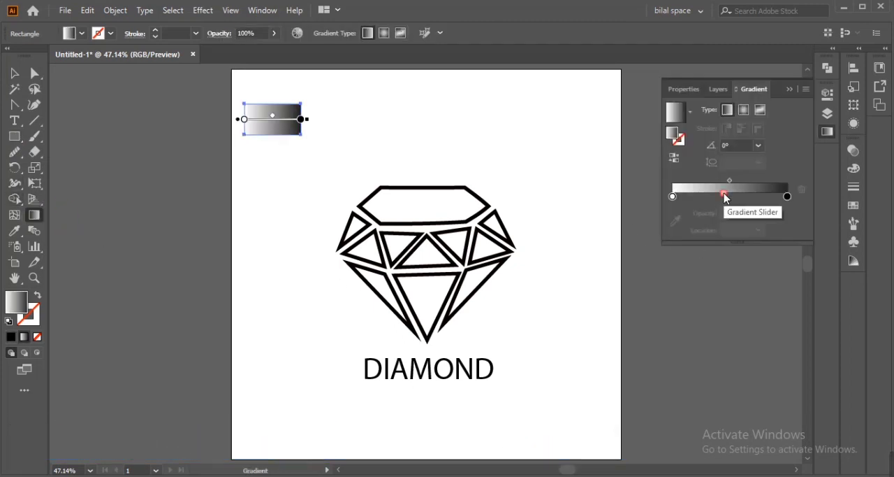
- Change the white stop of the rectangle's gradient to bright blue, giving a blue-to-black blend
double_click(673, 196)
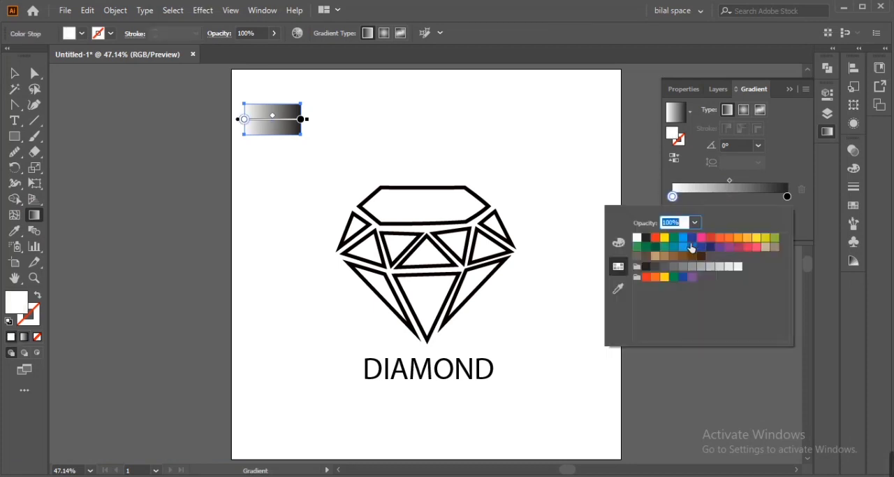
left_click(687, 241)
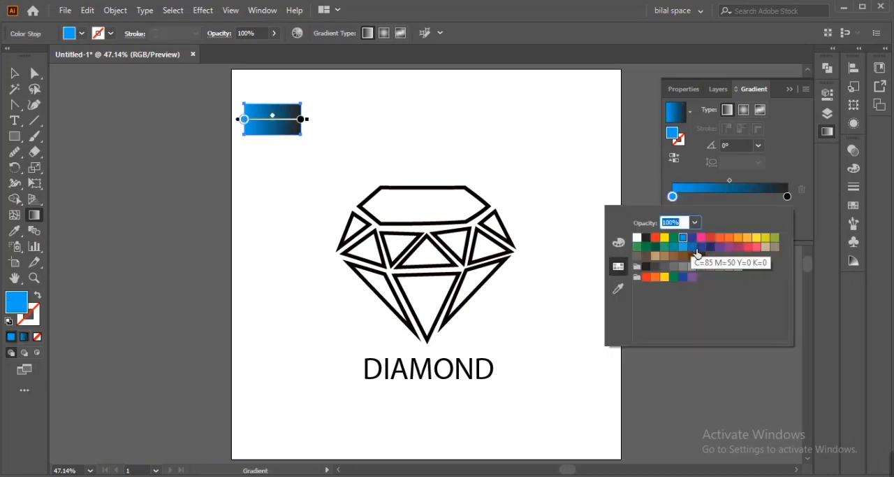
left_click(692, 248)
left_click(688, 247)
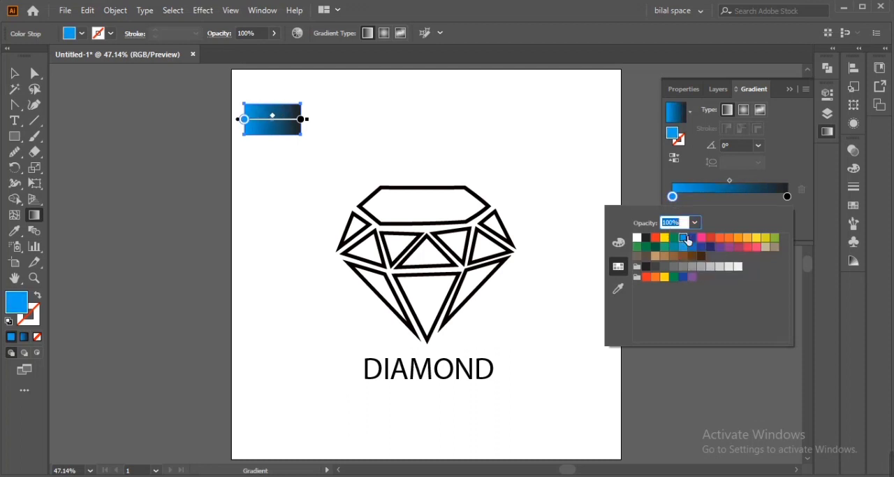
left_click(752, 202)
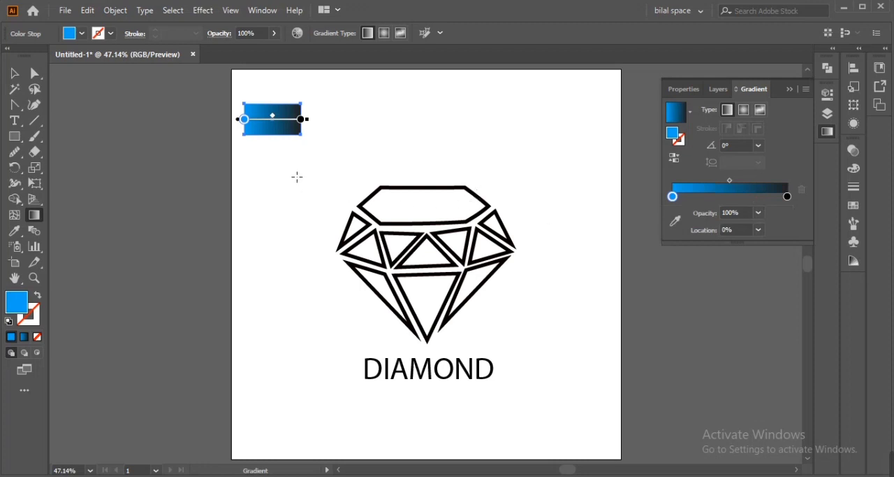
- Select the whole diamond and apply the rectangle's blue-to-black gradient to it with the Eyedropper
key("v")
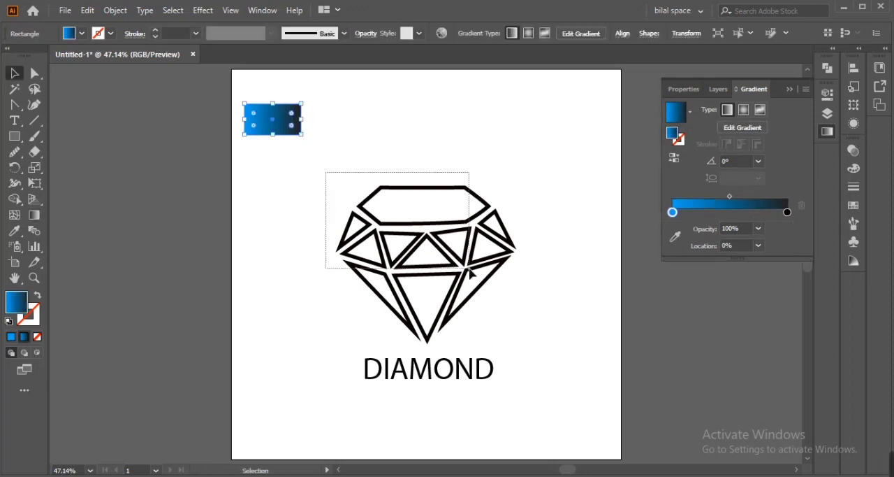
left_click_drag(468, 268, 470, 273)
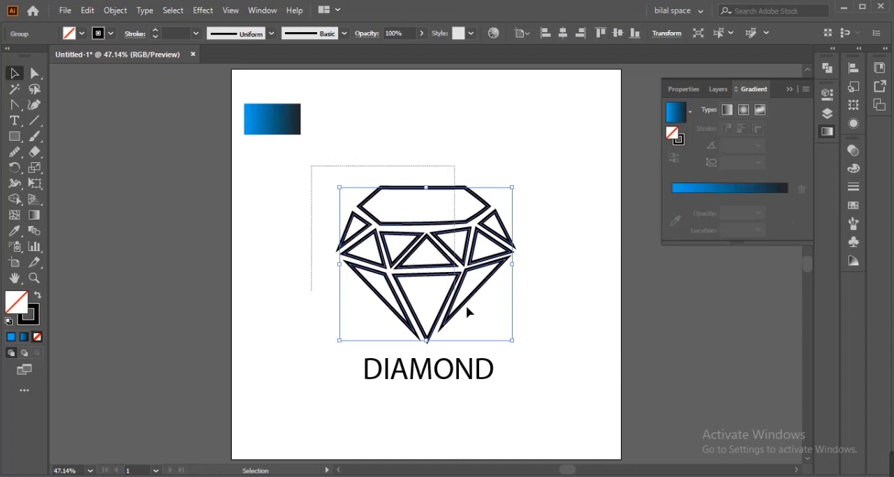
left_click_drag(509, 341, 508, 335)
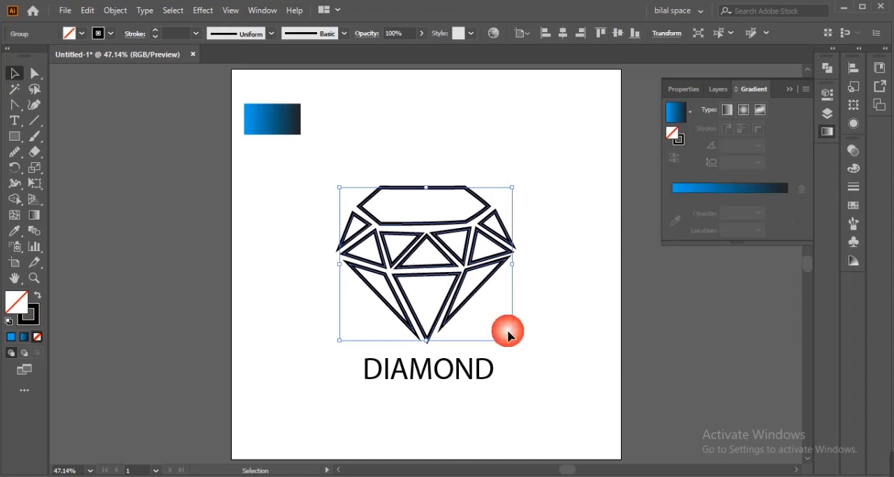
key("i")
left_click(274, 130)
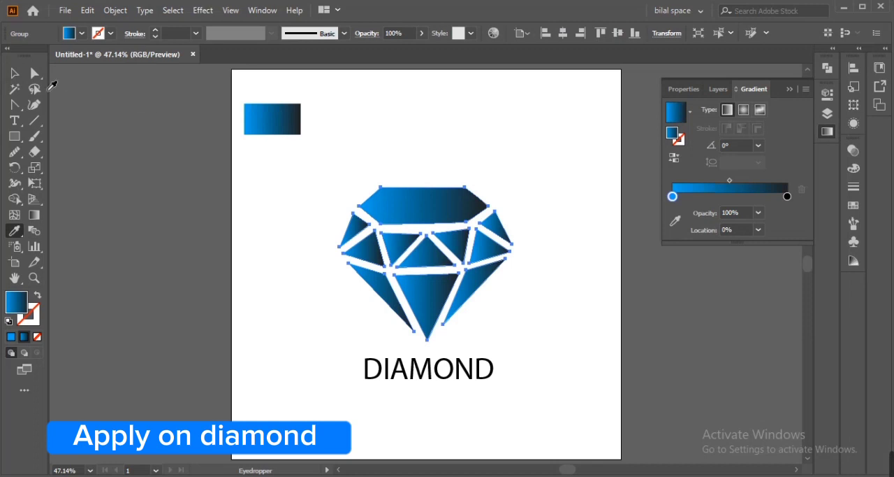
left_click(14, 73)
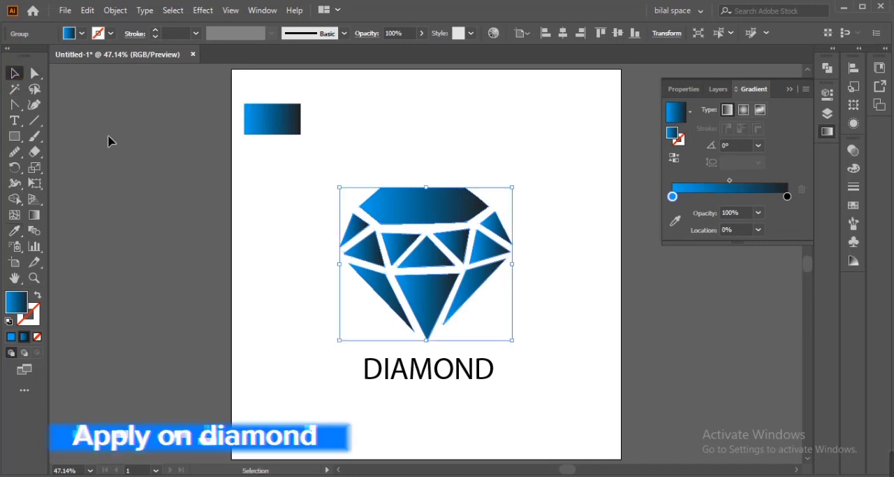
- Ungroup the diamond so its facets can be selected individually
right_click(359, 239)
left_click(380, 343)
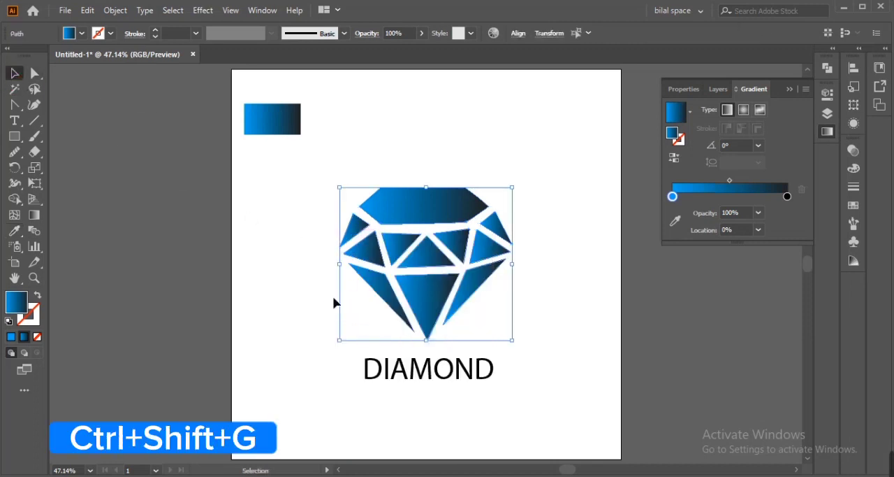
left_click(368, 250)
- Redirect the bottom-centre facet's gradient from blue at its upper edge to black at its tip, and shift the midpoint toward the black end
left_click(423, 305)
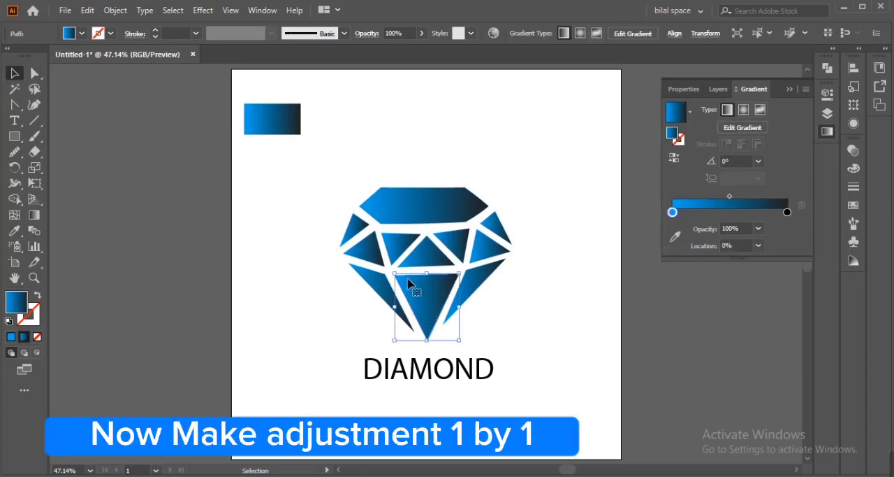
key("g")
left_click_drag(419, 352, 415, 348)
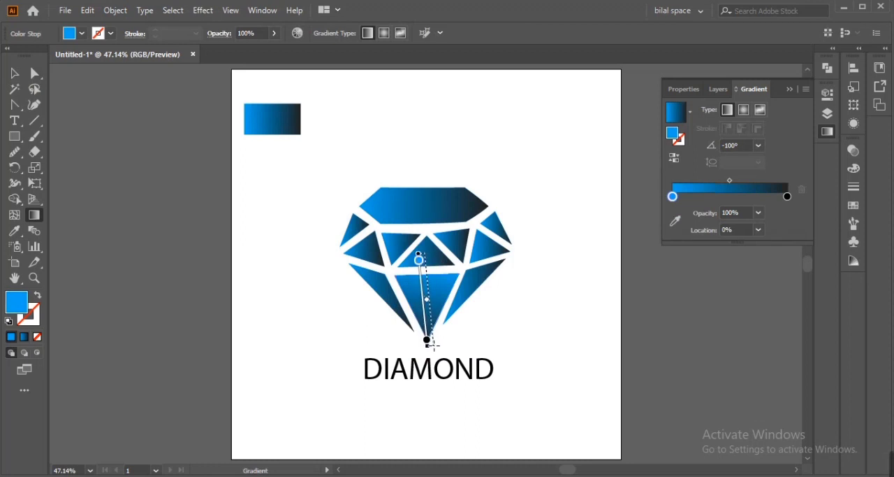
left_click_drag(432, 344, 427, 338)
left_click_drag(436, 308, 438, 312)
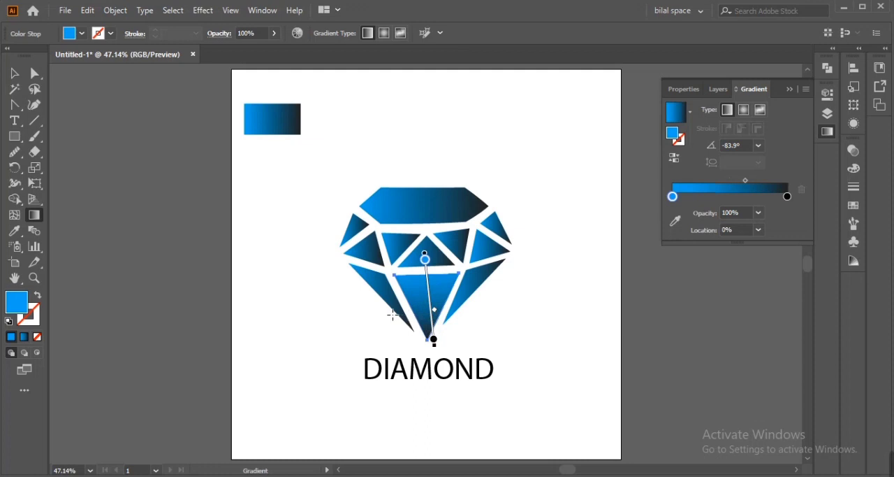
key("v")
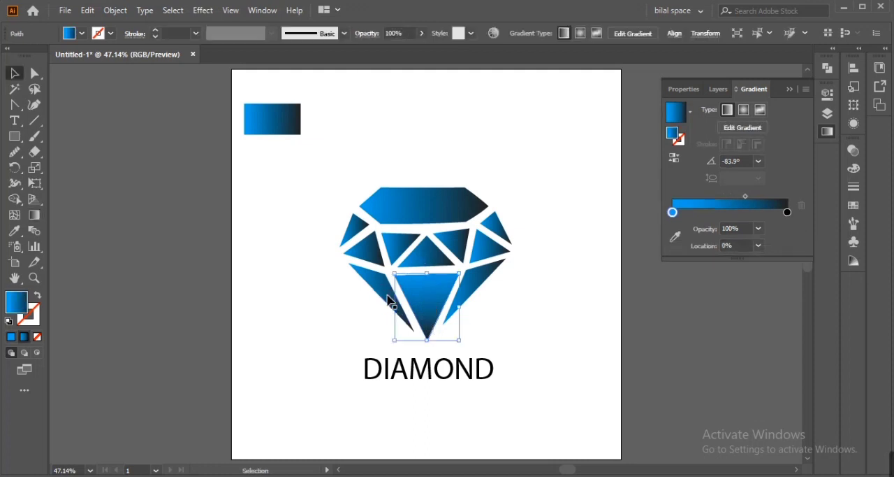
- Redraw the gradients of the lower-left and lower-right facets from blue at their upper edges to black at their lower tips
left_click(387, 297)
key("g")
left_click_drag(358, 266, 399, 323)
left_click(476, 285)
left_click_drag(491, 256, 447, 320)
left_click_drag(468, 286, 470, 293)
key("v")
- Run the inner-right triangle's gradient diagonally to black at its lower right and the central triangle's gradient straight down to black
left_click(489, 246)
key("g")
mouse_move(467, 227)
left_mouse_down()
mouse_move(496, 257)
mouse_move(490, 253)
left_mouse_up()
key("v")
left_click(427, 254)
key("g")
left_click_drag(426, 225, 427, 266)
left_click_drag(429, 246, 433, 251)
key("v")
- Redraw the inner-left triangle's gradient toward its lower left and the outer-left triangle's toward its upper right, moving both midpoints toward the black end
left_click(364, 250)
key("g")
left_click_drag(388, 229, 359, 265)
left_click_drag(371, 246, 364, 258)
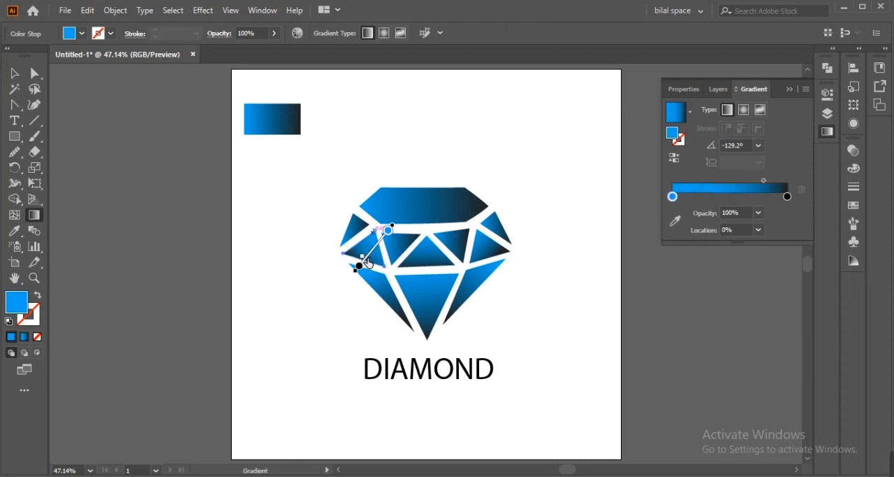
key("v")
left_click(355, 230)
key("g")
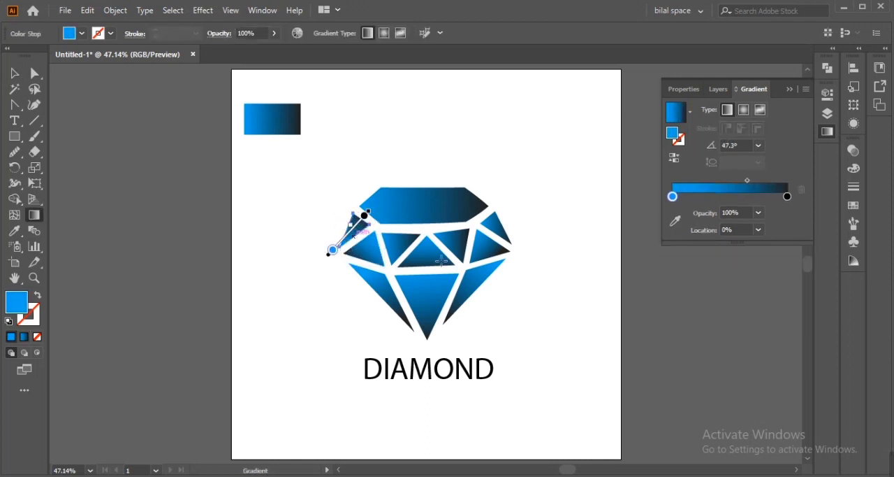
left_click(364, 216)
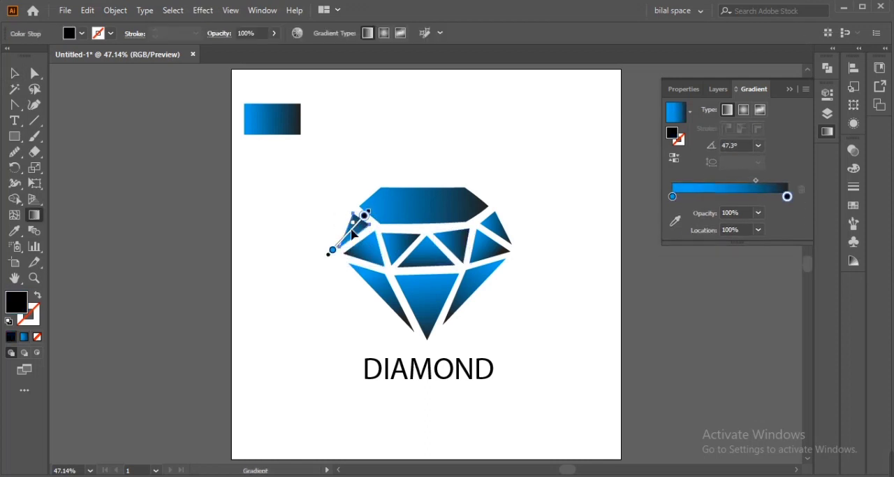
key("v")
- Redraw the gradients of the two inverted triangles in the middle row so they darken toward their upper edges
left_click(403, 247)
key("g")
left_click_drag(378, 271, 408, 222)
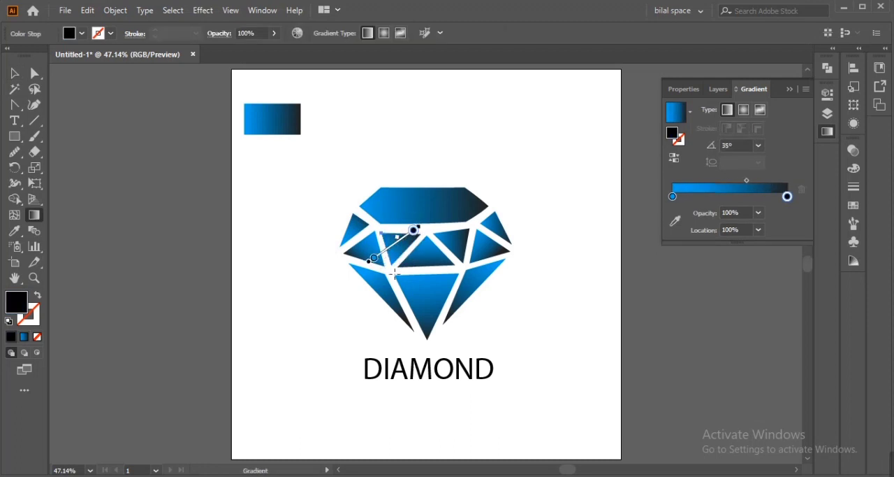
key("v")
left_click(462, 245)
key("g")
left_click_drag(459, 267, 453, 236)
key("v")
- Switch the top facet to a radial gradient with blue at its centre and black outside, and reposition it across the facet
left_click(425, 210)
left_click(744, 109)
left_click(674, 159)
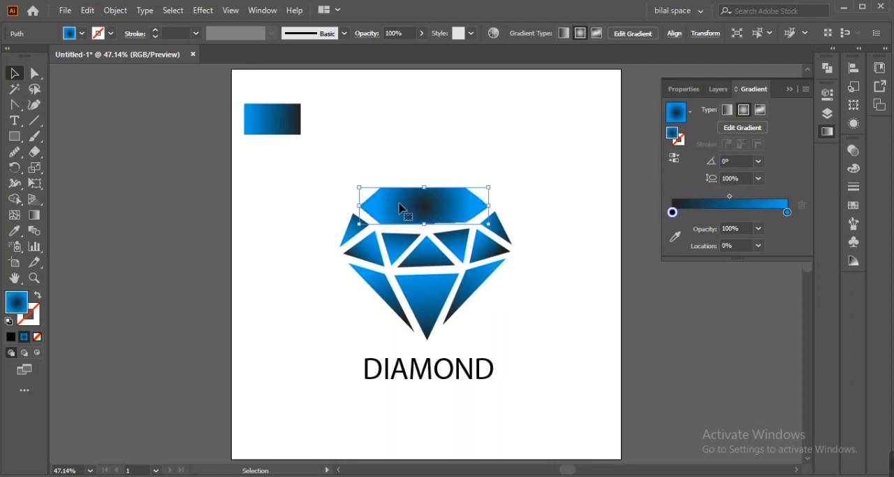
key("g")
left_click_drag(386, 173, 471, 222)
left_click(674, 165)
mouse_move(430, 195)
left_mouse_down()
mouse_move(445, 203)
mouse_move(426, 196)
left_mouse_up()
key("v")
- Lower the upper edge of the top facet and adjust the anchor points along its lower edge
left_click(423, 174)
key("a")
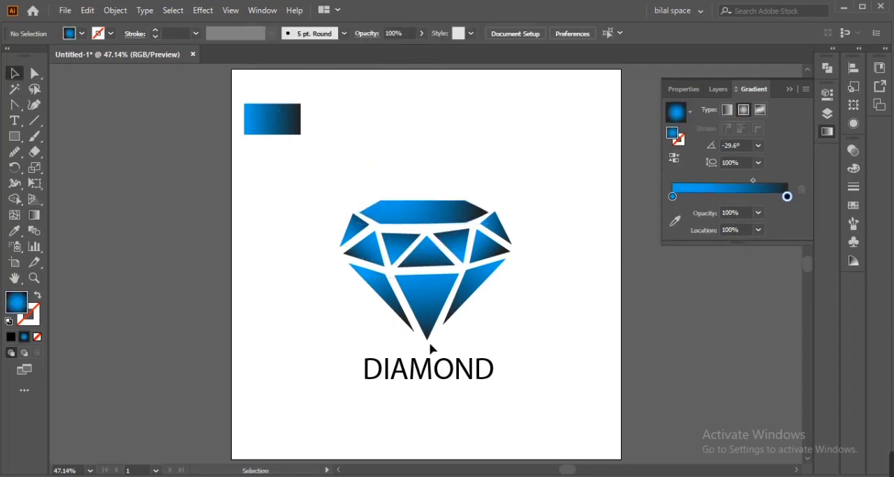
left_click(427, 340)
left_click(362, 284)
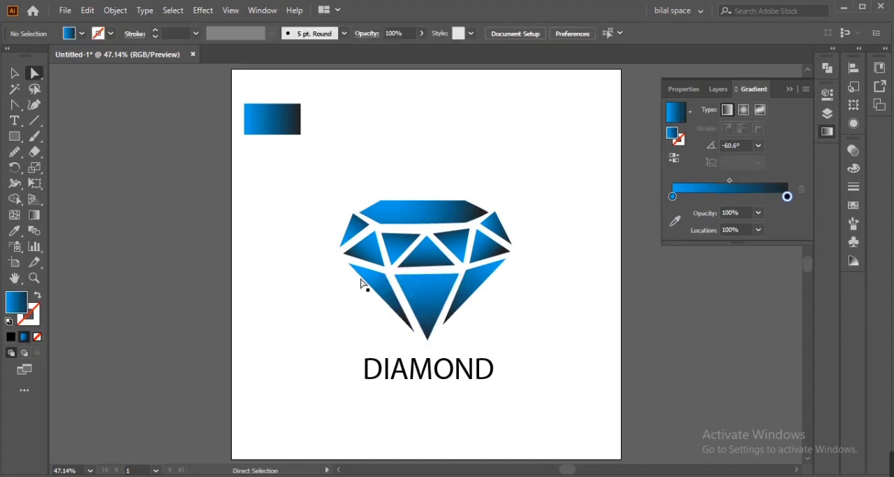
left_click(465, 206)
left_click_drag(440, 223, 441, 227)
left_click(501, 289)
left_click(448, 217)
- Refine the anchor point at the top facet's lower-left corner in close-up
key("ctrl+plus")
key("ctrl+plus")
key("ctrl+plus")
key("ctrl+plus")
left_click(288, 302)
left_click(367, 306)
key("ctrl+z")
key("ctrl+z")
left_click(289, 308)
key("ctrl+plus")
key("ctrl+plus")
key("ctrl+plus")
key("ctrl+plus")
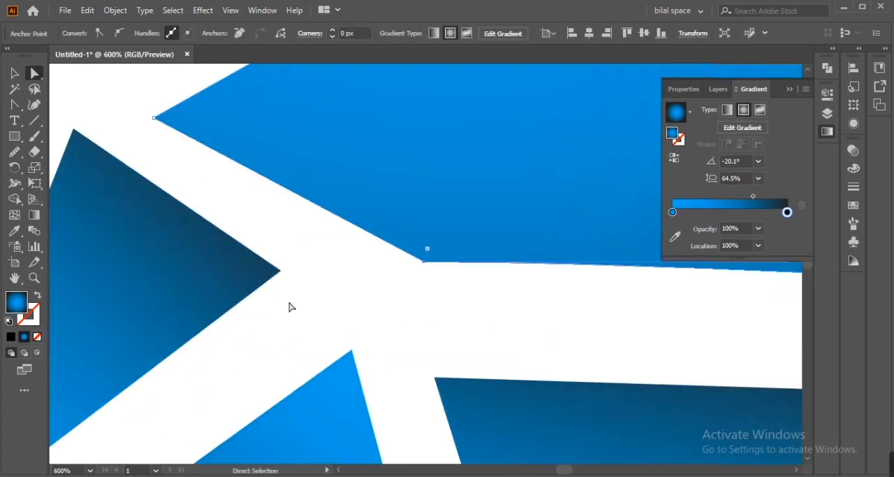
key("ctrl+0")
- Adjust the top facet's remaining corner points to even out its gaps to the neighbouring facets
left_click(412, 234)
key("ctrl+plus")
key("ctrl+plus")
key("ctrl+plus")
key("ctrl+plus")
key("ctrl+plus")
left_click(551, 272)
left_click(427, 263)
key("ctrl+plus")
key("ctrl+plus")
key("ctrl+plus")
key("ctrl+plus")
left_click_drag(667, 265, 556, 288)
key("ctrl+0")
left_click(557, 292)
- Redirect the top facet's gradient to darken toward its right end and readjust the inner-left triangle's gradient toward its lower-left corner
left_click(422, 215)
key("g")
mouse_move(449, 210)
left_mouse_down()
mouse_move(501, 233)
mouse_move(469, 218)
mouse_move(495, 216)
left_mouse_up()
key("v")
left_click(525, 297)
left_click(469, 217)
key("g")
key("v")
left_click(513, 298)
left_click(470, 214)
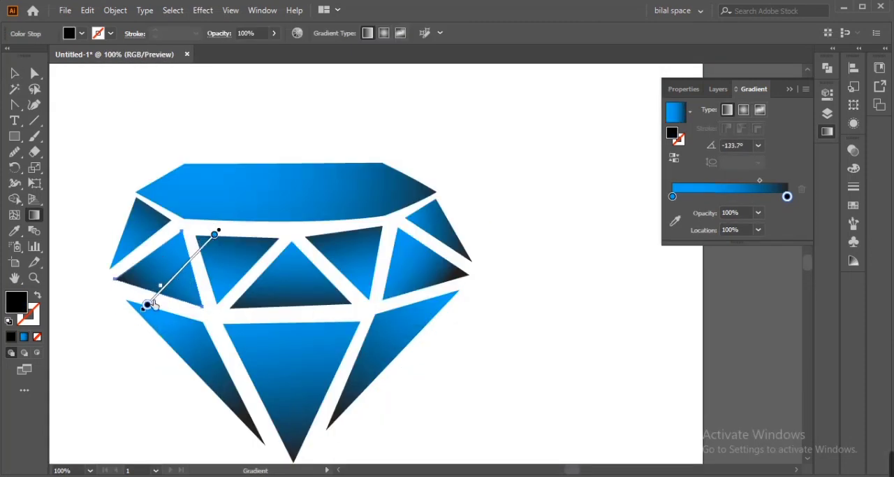
- Group the diamond's facets and align the diamond and the DIAMOND text to the horizontal and vertical centre
right_click(477, 140)
left_click(515, 243)
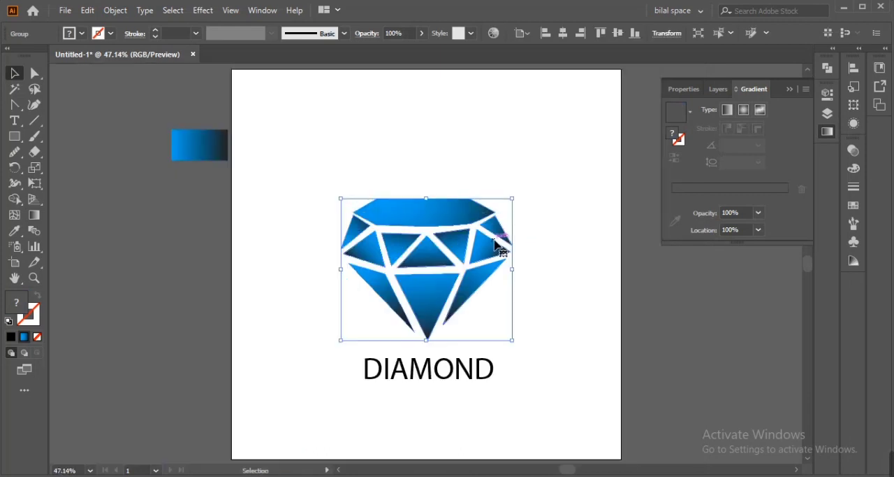
left_click(419, 368, "shift")
left_click(442, 33)
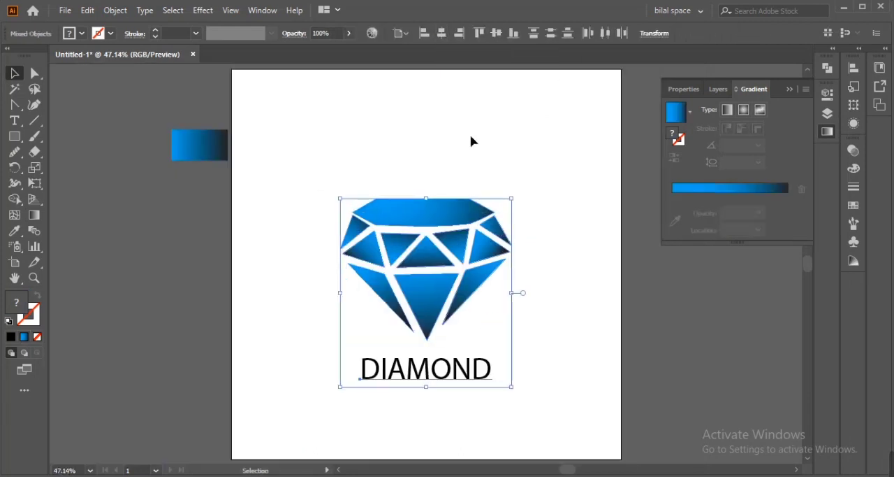
left_click(497, 32)
left_click(455, 112)
left_click_drag(301, 137, 482, 356)
left_click_drag(512, 264, 537, 266)
left_click(552, 307)
left_click(506, 358)
left_click_drag(512, 363, 514, 366)
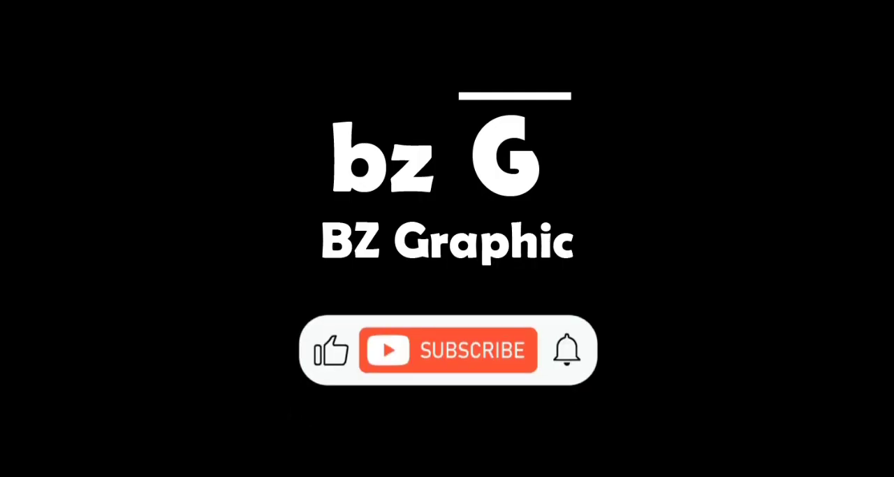